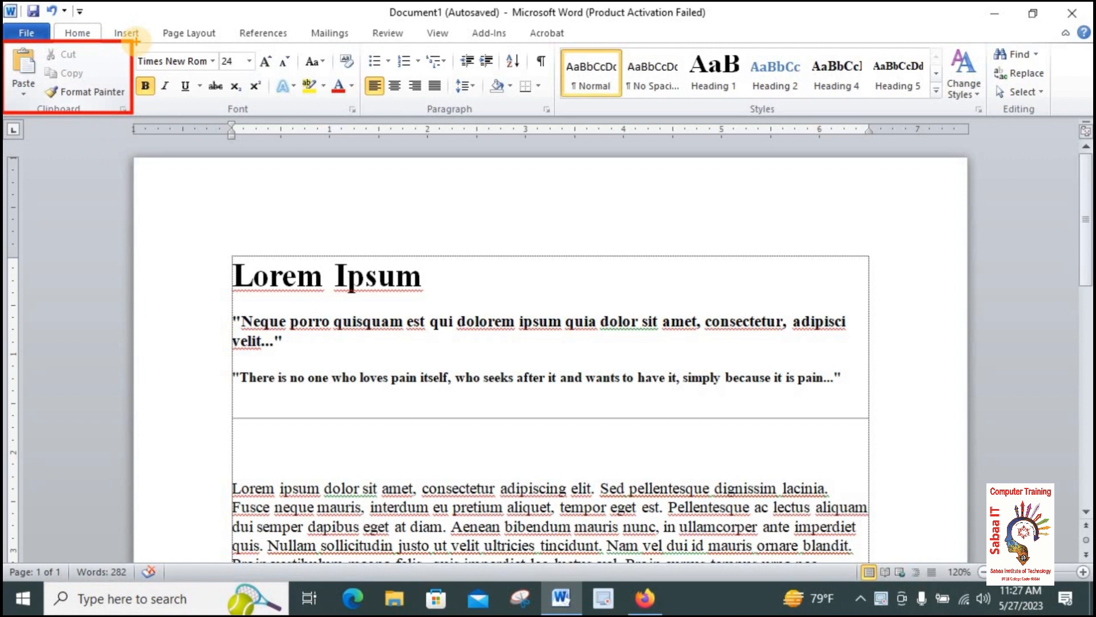
mouse_move(136, 42)
mouse_down()
mouse_move(196, 130)
mouse_move(210, 132)
mouse_up()
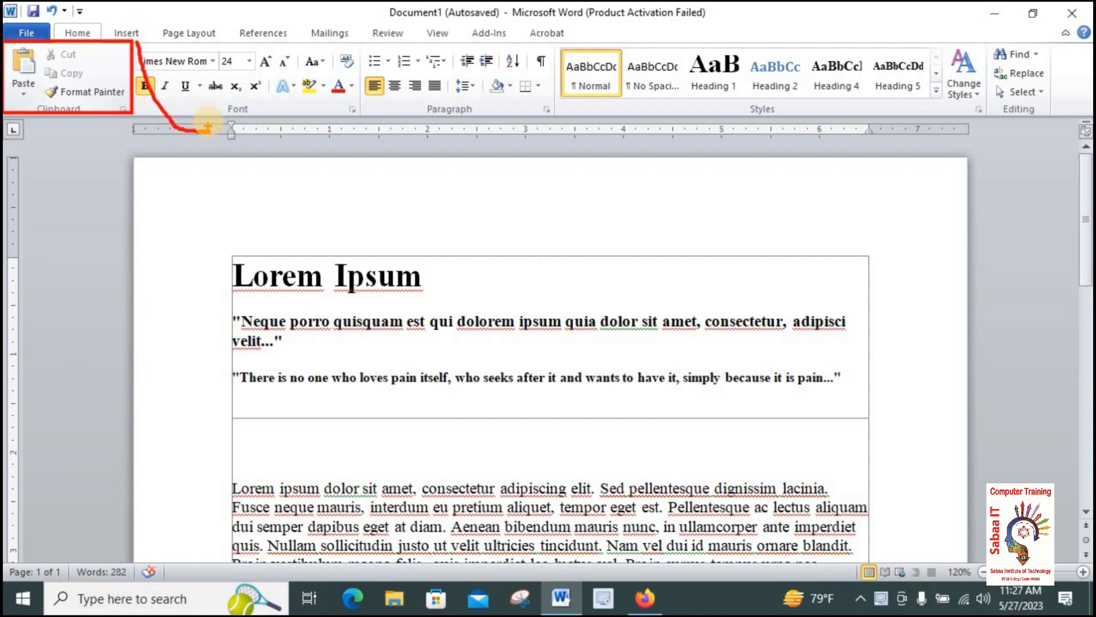
key(e)
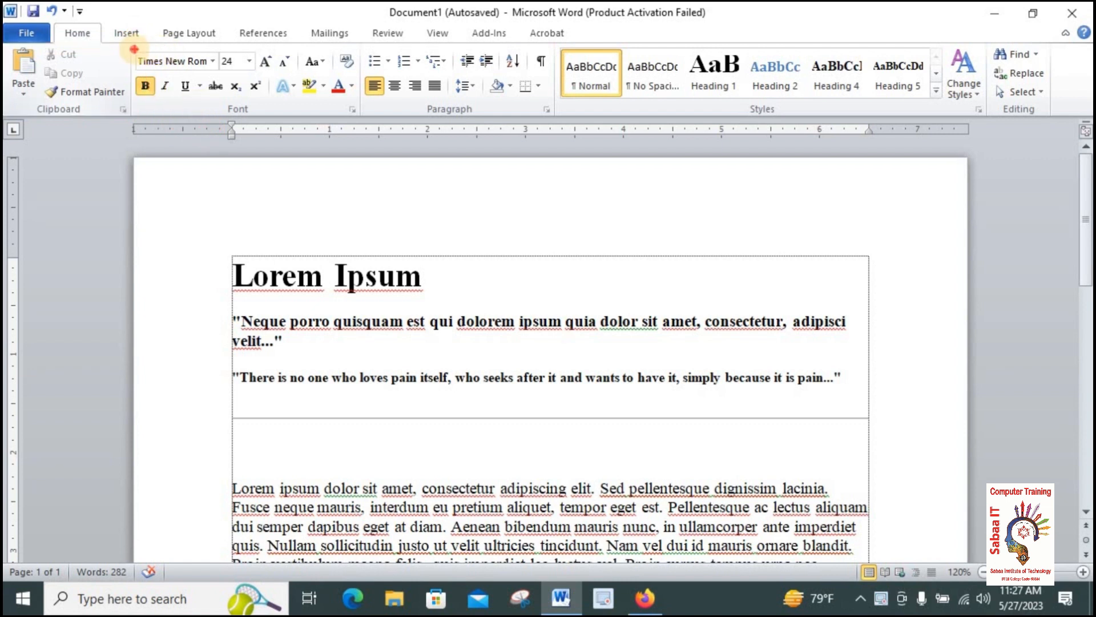
mouse_move(134, 50)
mouse_down()
mouse_move(240, 113)
mouse_move(379, 108)
mouse_move(362, 116)
mouse_up()
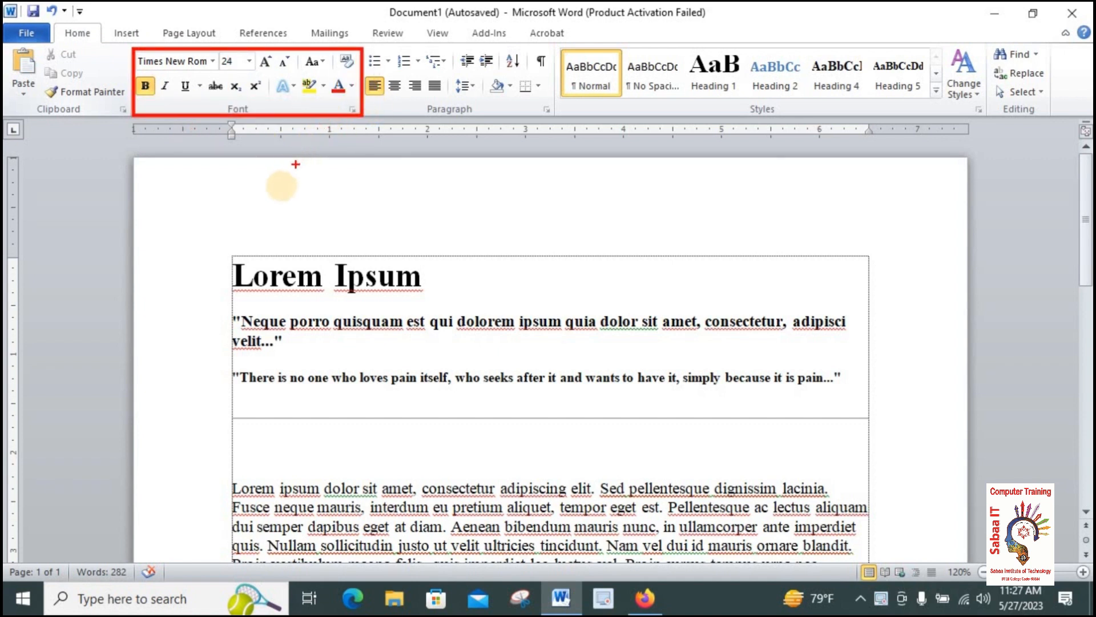
key(e)
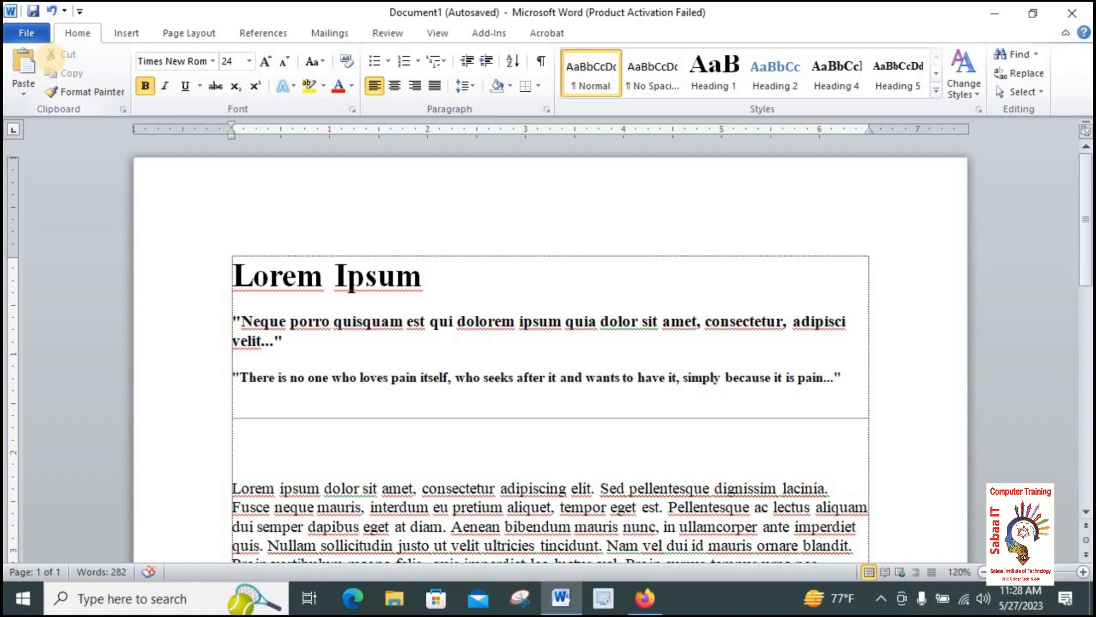
key(ctrl+2)
mouse_move(43, 47)
mouse_down()
mouse_move(52, 62)
mouse_move(97, 61)
mouse_move(99, 71)
mouse_move(68, 86)
mouse_move(118, 93)
mouse_up()
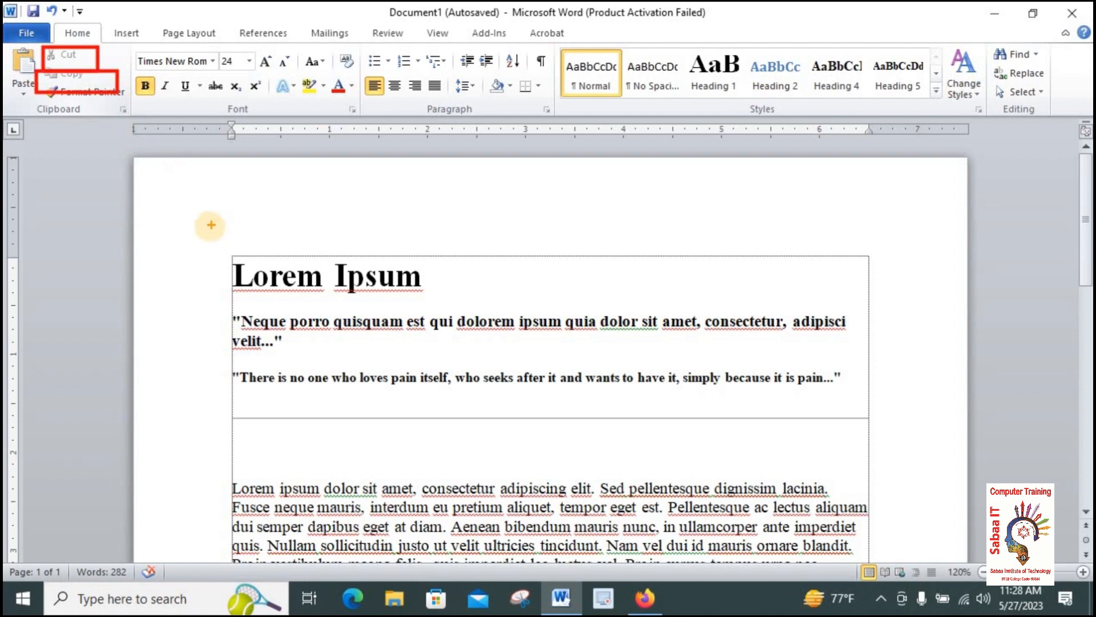
key(Escape)
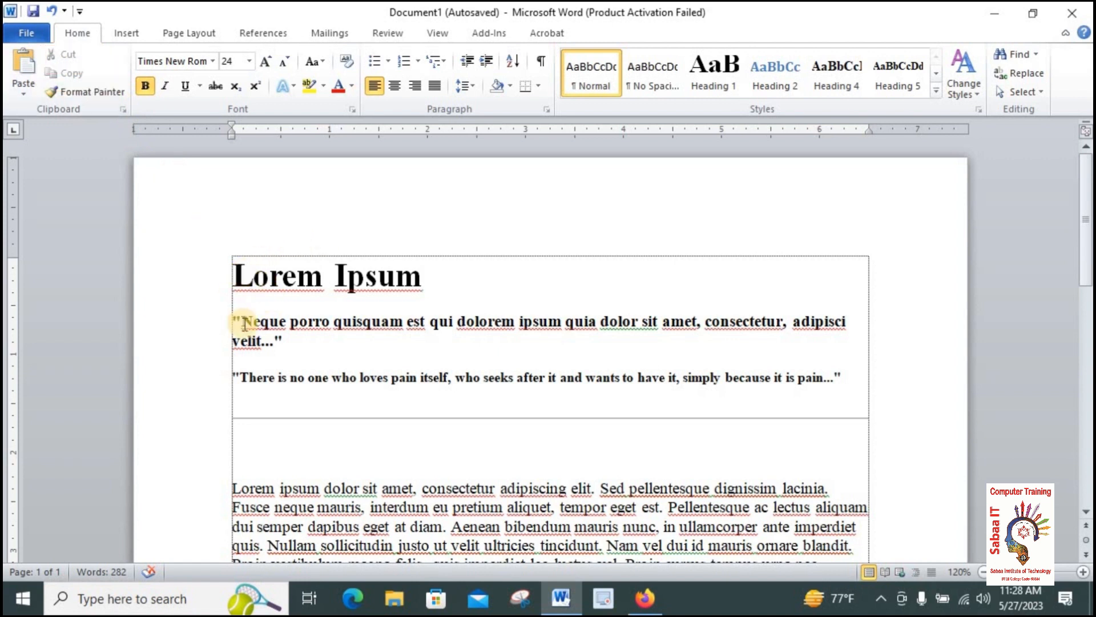
Copy the "Lorem Ipsum" title text and paste it twice on the empty line above the first body paragraph
drag(231, 270, 426, 278)
key(shift+Left)
key(ctrl+c)
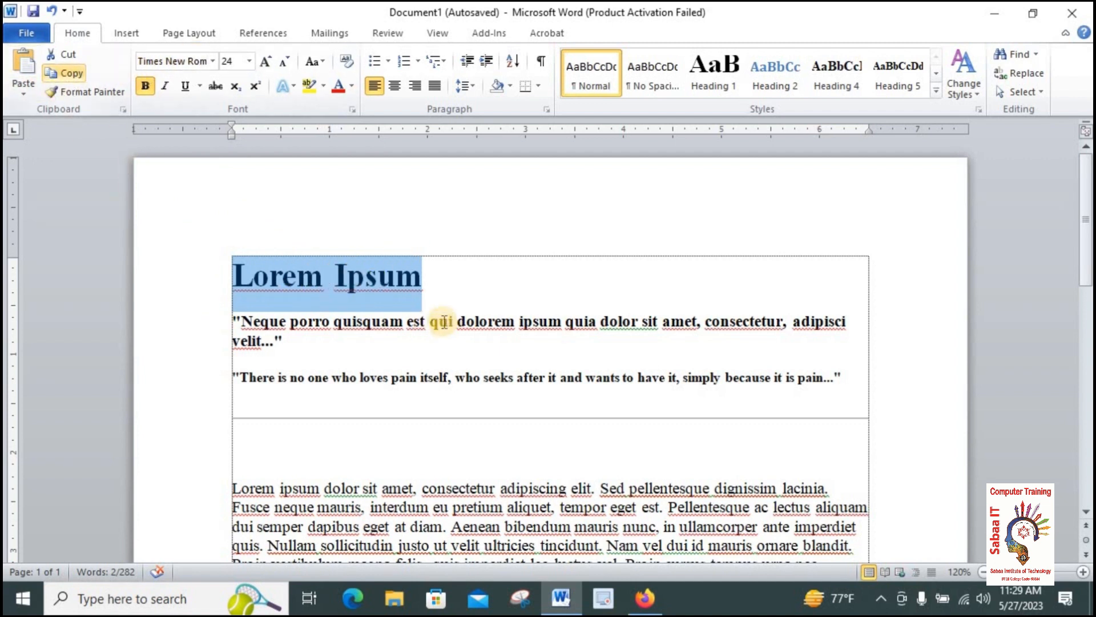
scroll(362, 287, down, 1)
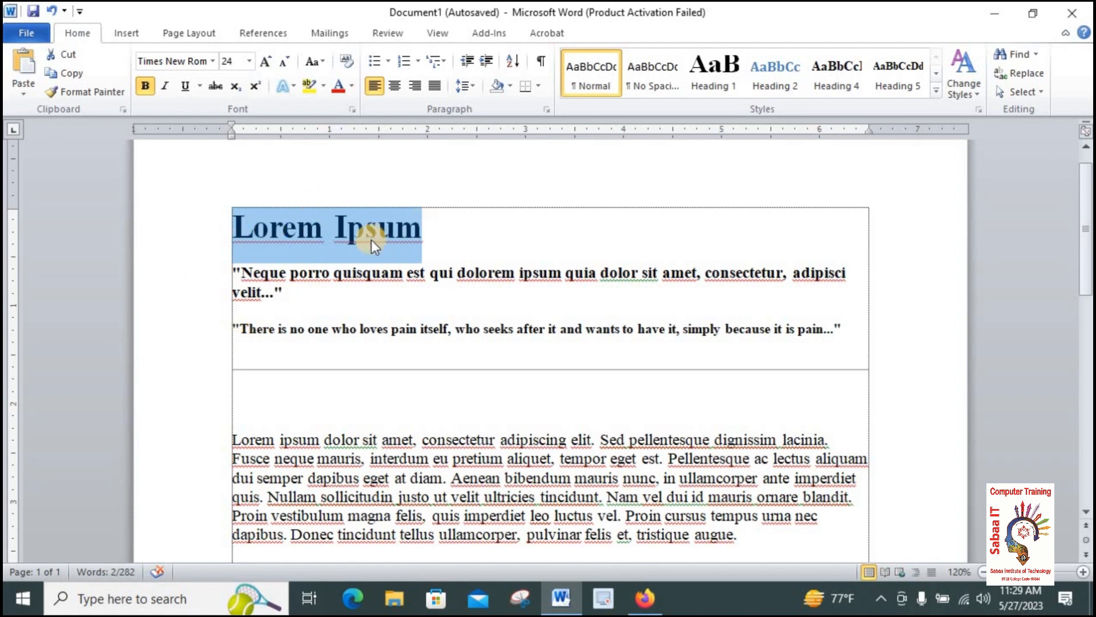
click(241, 402)
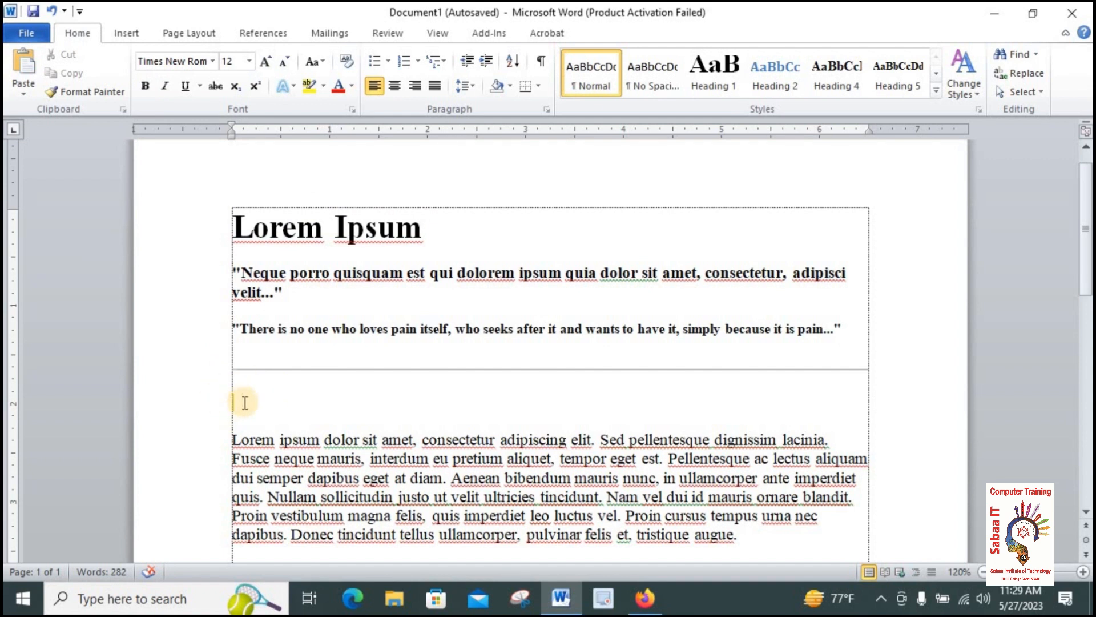
click(30, 69)
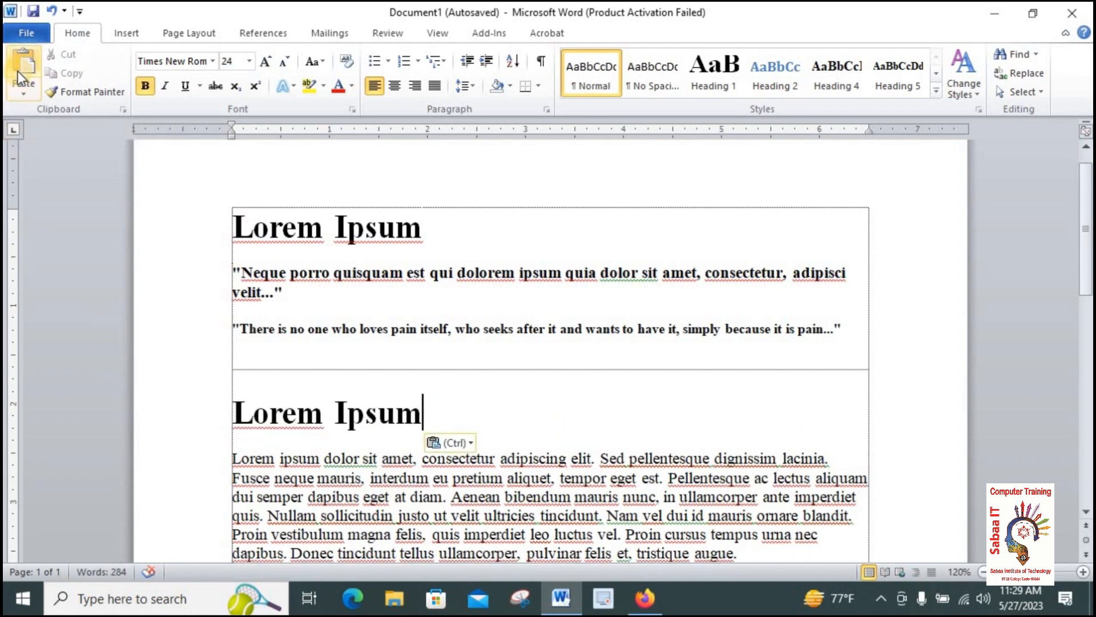
click(11, 90)
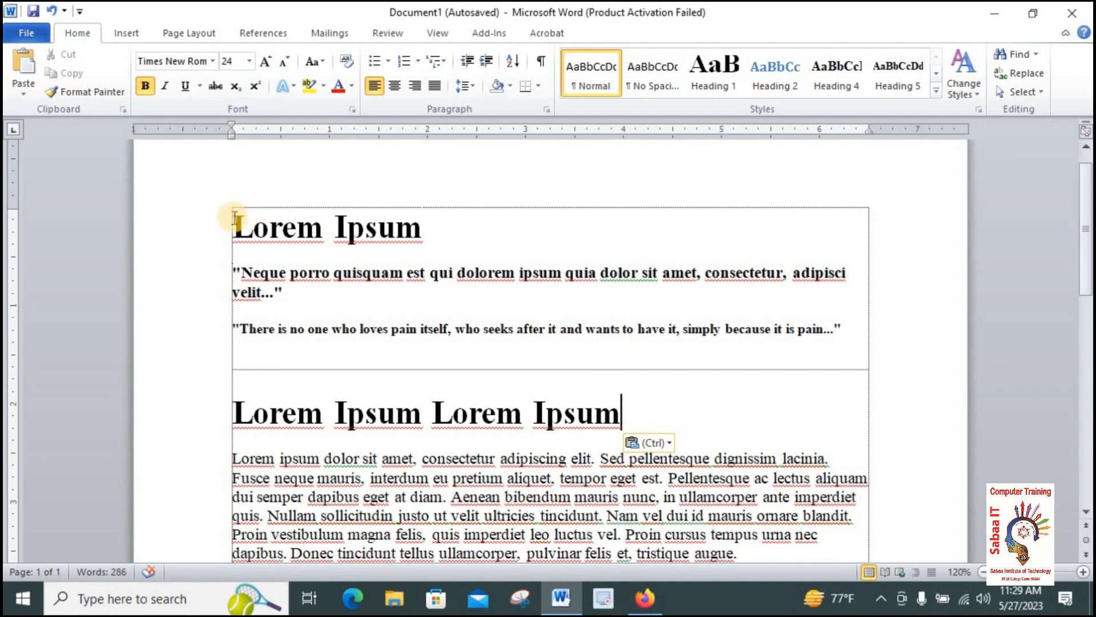
Copy the title again and paste another "Lorem Ipsum" at the end of the repeated heading line
triple_click(411, 230)
key(ctrl+c)
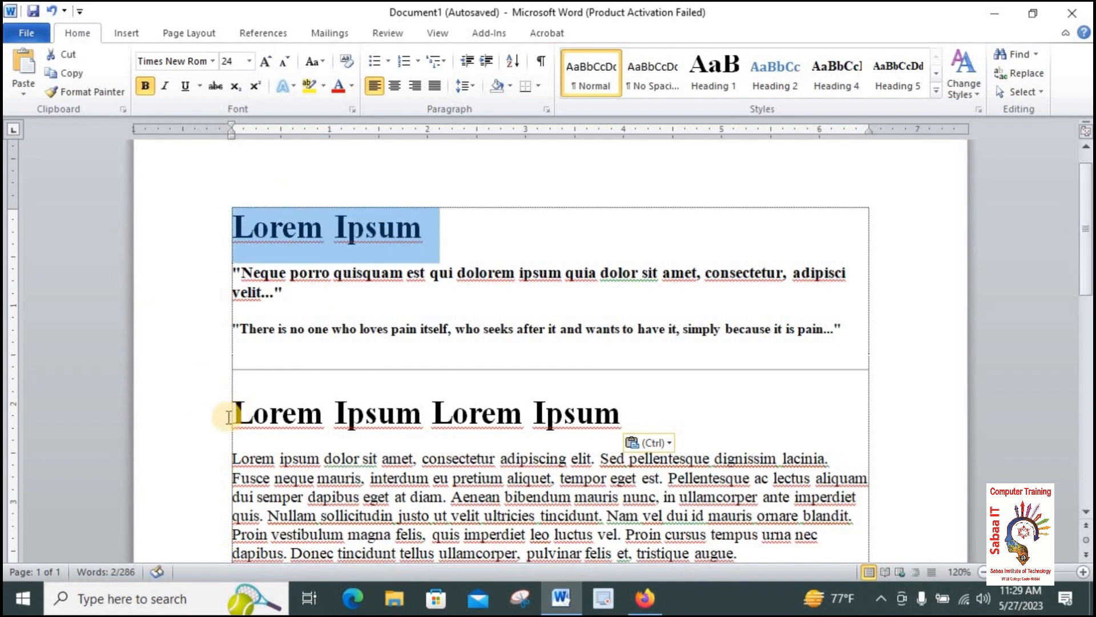
drag(229, 417, 668, 402)
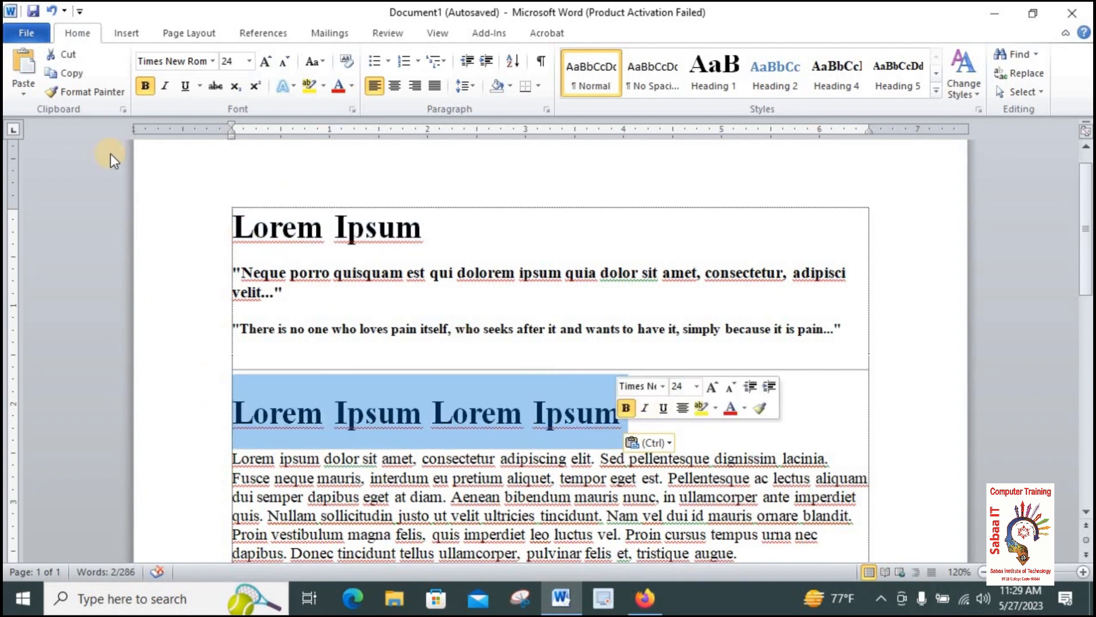
click(628, 426)
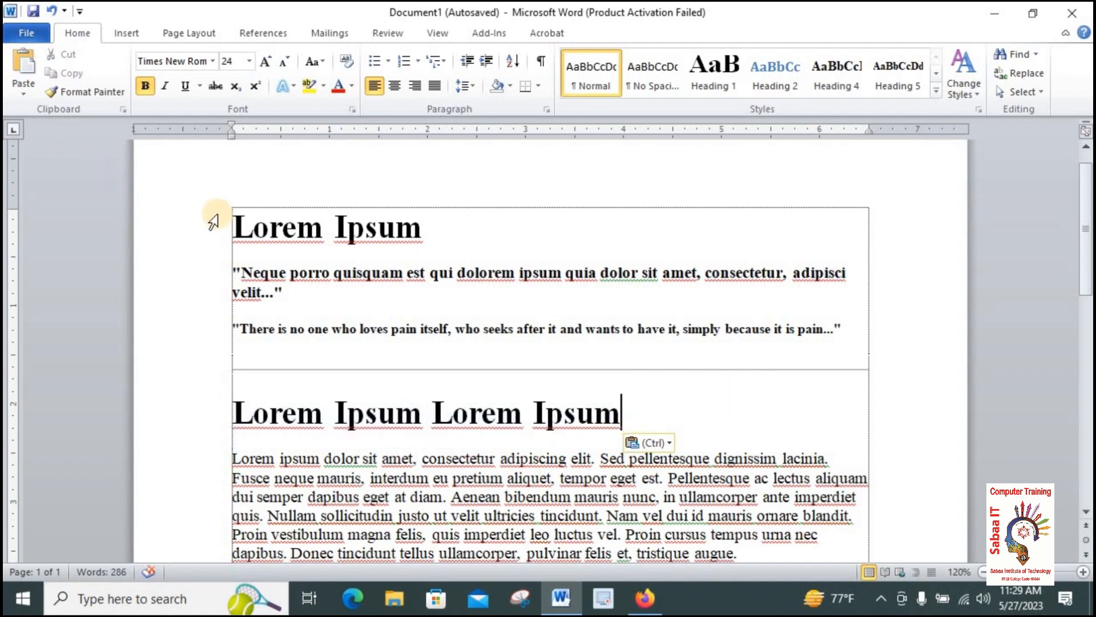
click(24, 63)
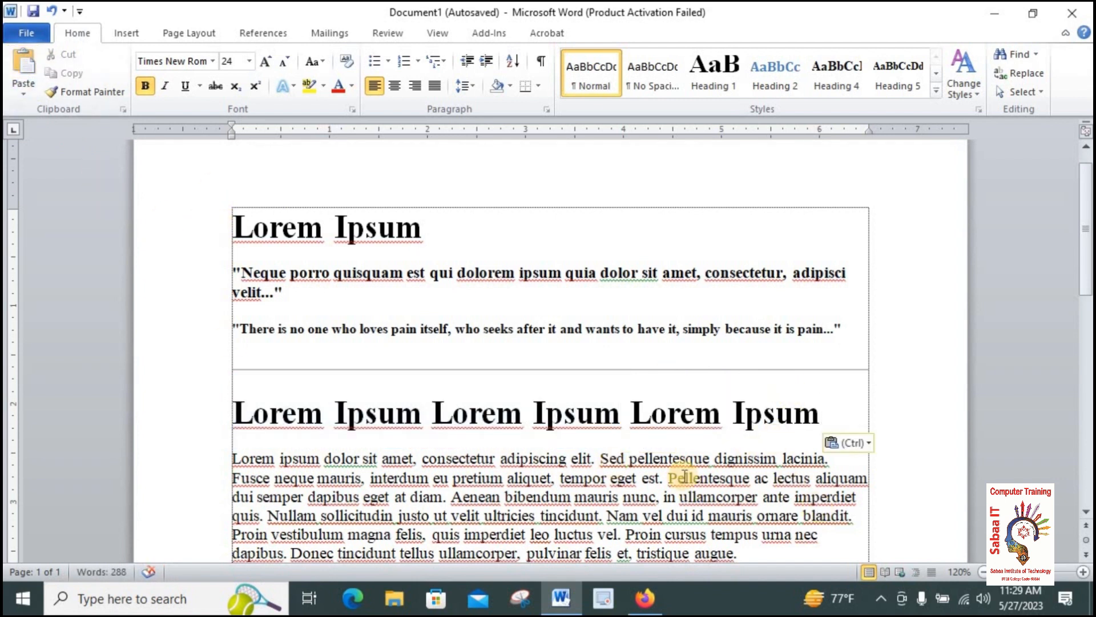
Copy the whole "Lorem Ipsum" title paragraph and paste it three times in the gap above the paragraph starting "non massa"
scroll(639, 480, down, 1)
scroll(470, 337, up, 2)
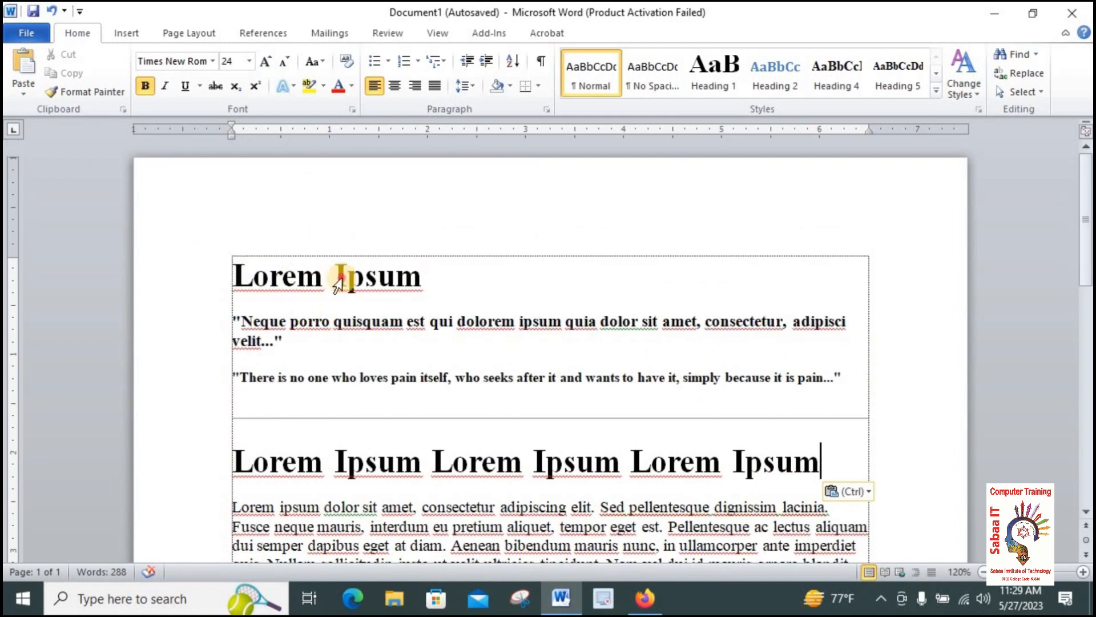
triple_click(350, 279)
key(ctrl+c)
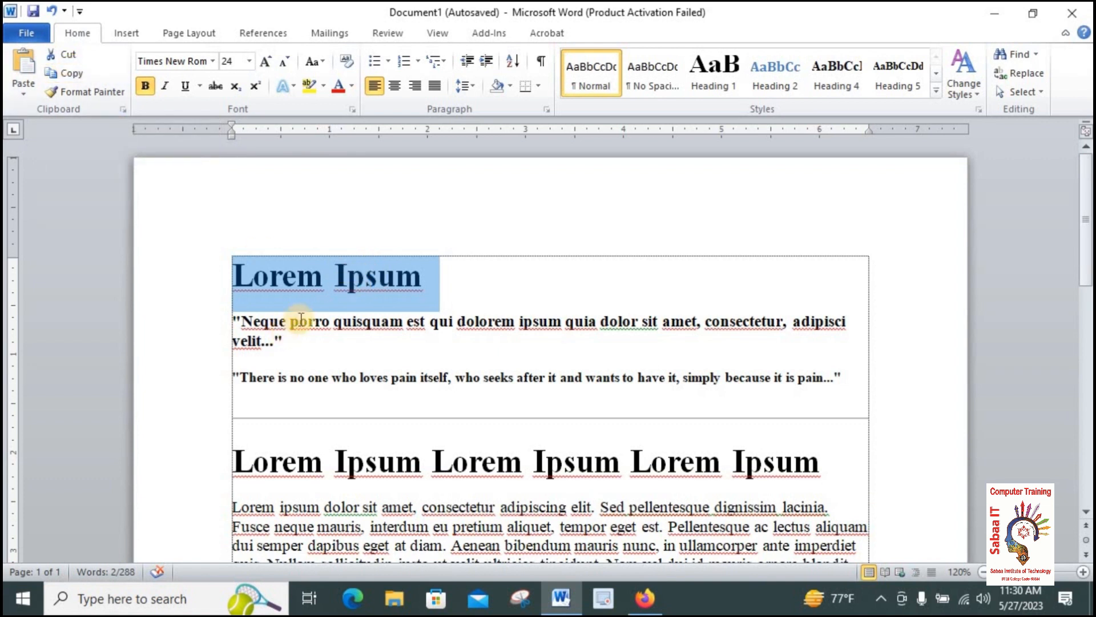
scroll(404, 300, down, 1)
scroll(404, 301, down, 2)
scroll(323, 265, up, 2)
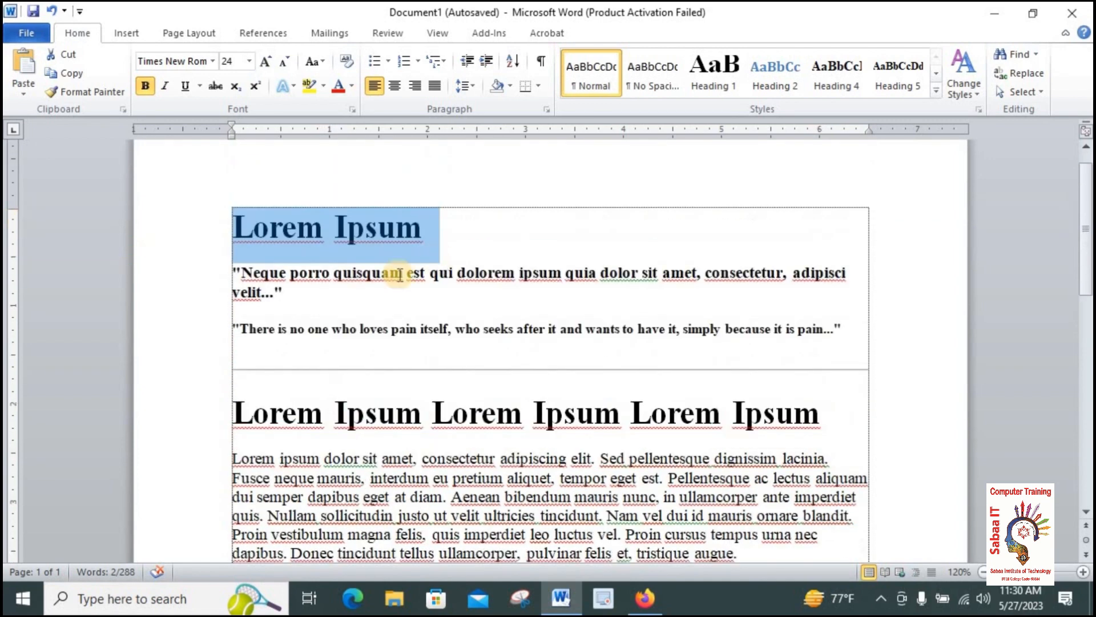
scroll(438, 343, down, 5)
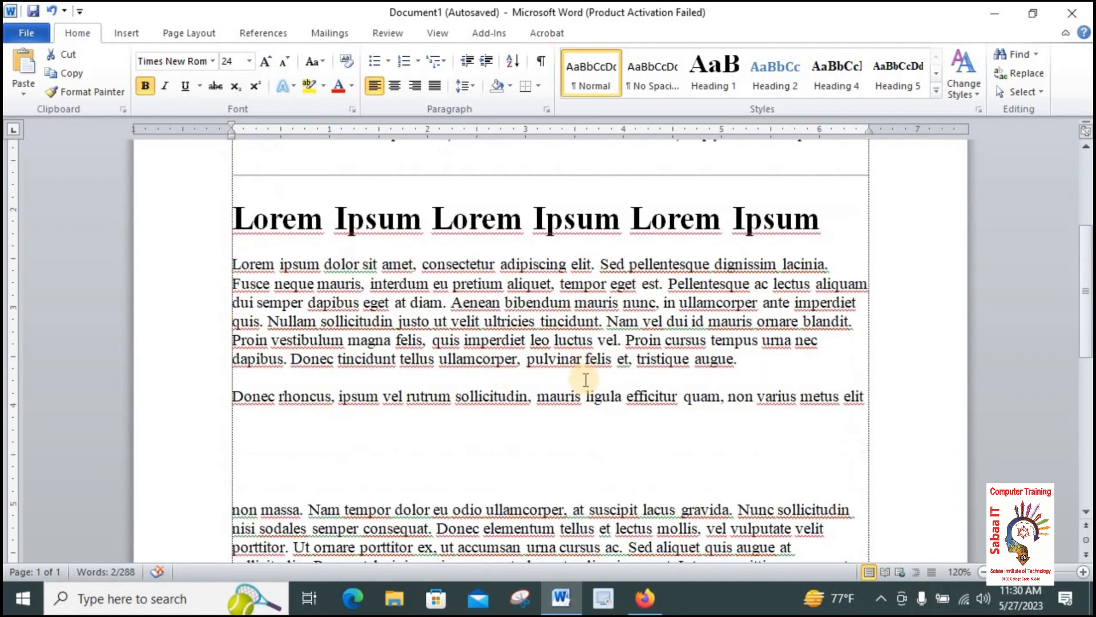
click(270, 416)
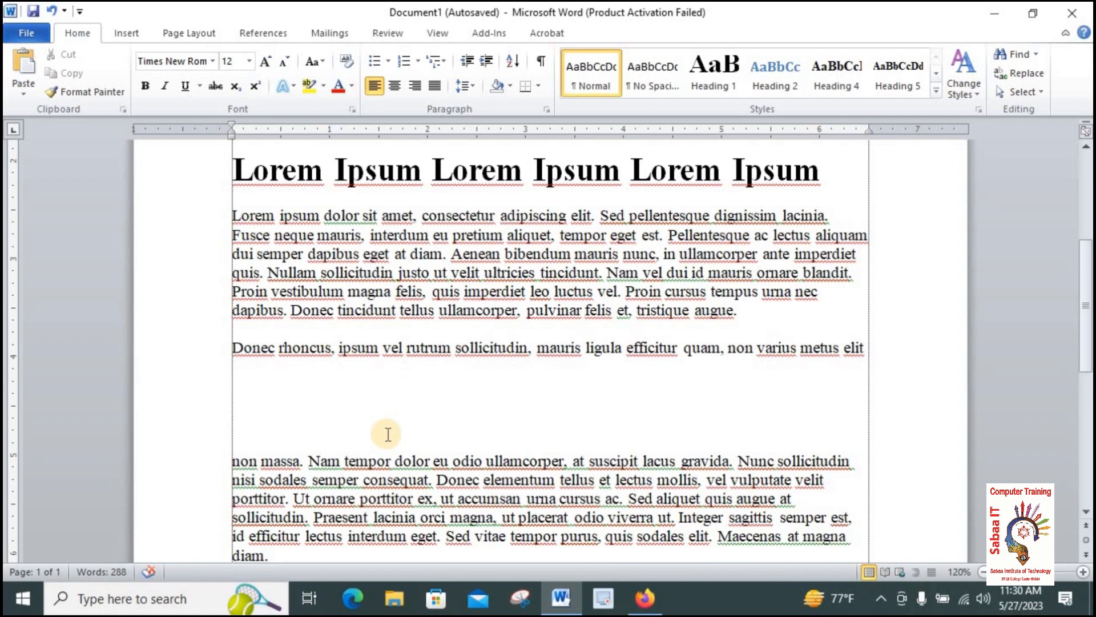
key(ctrl+v)
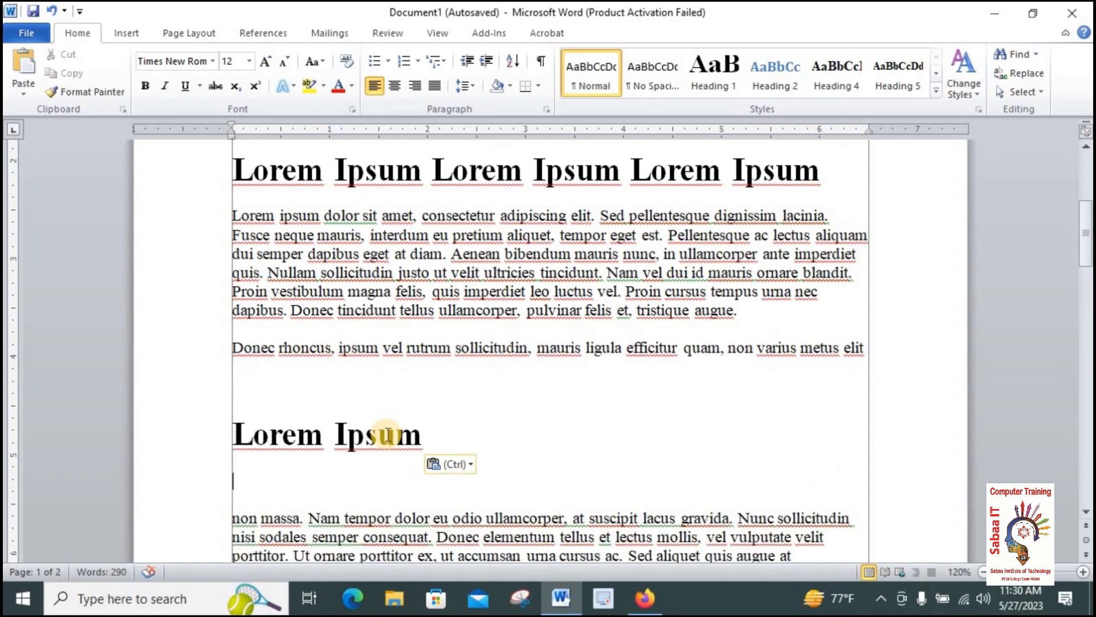
key(ctrl+v)
key(ctrl+v)
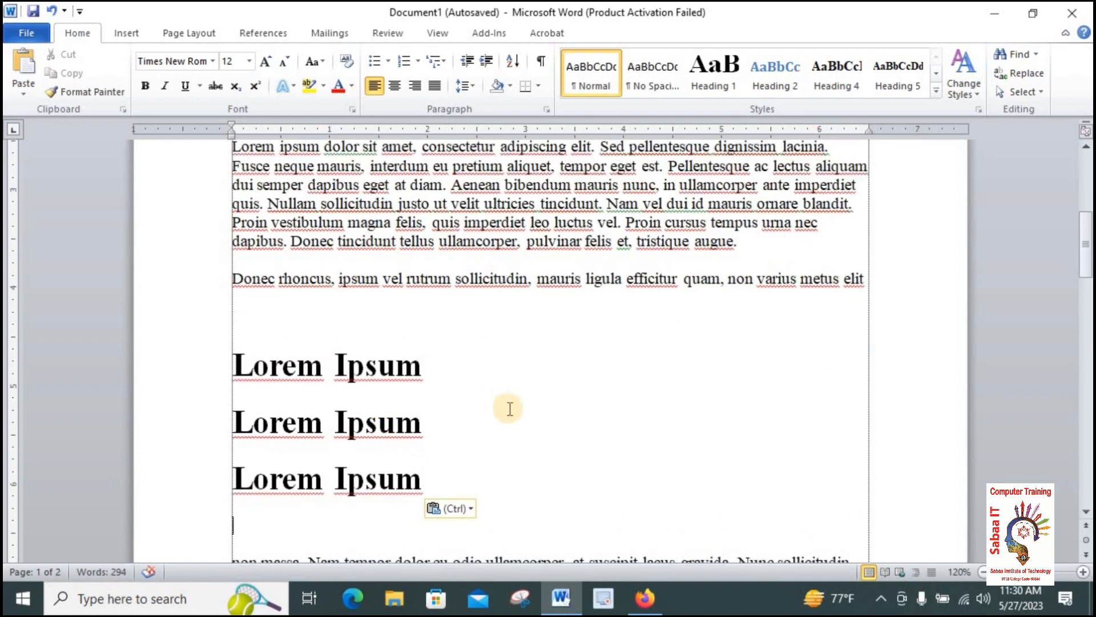
Cut the bold quote line starting "There is no one who loves pain itself" from under the title
scroll(330, 291, up, 5)
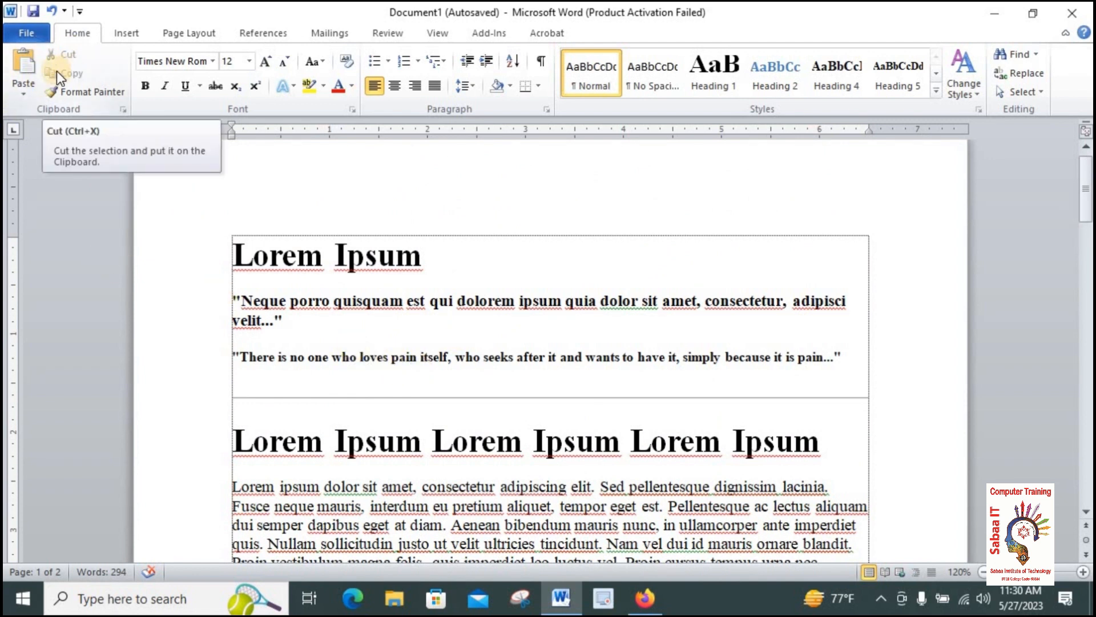
scroll(367, 223, down, 2)
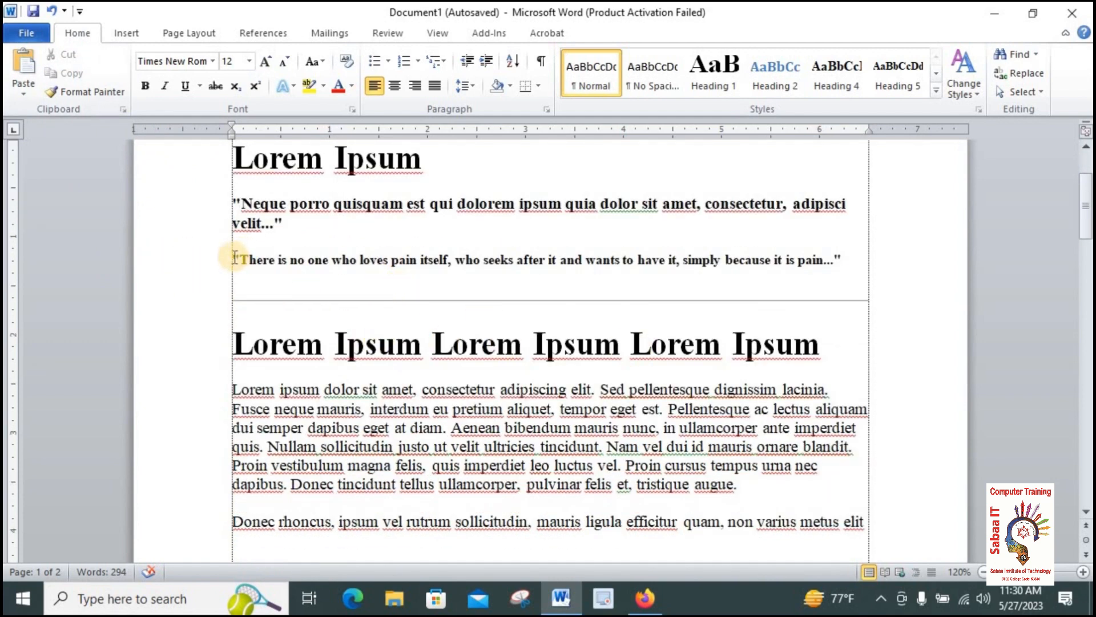
drag(238, 255, 840, 272)
key(ctrl+c)
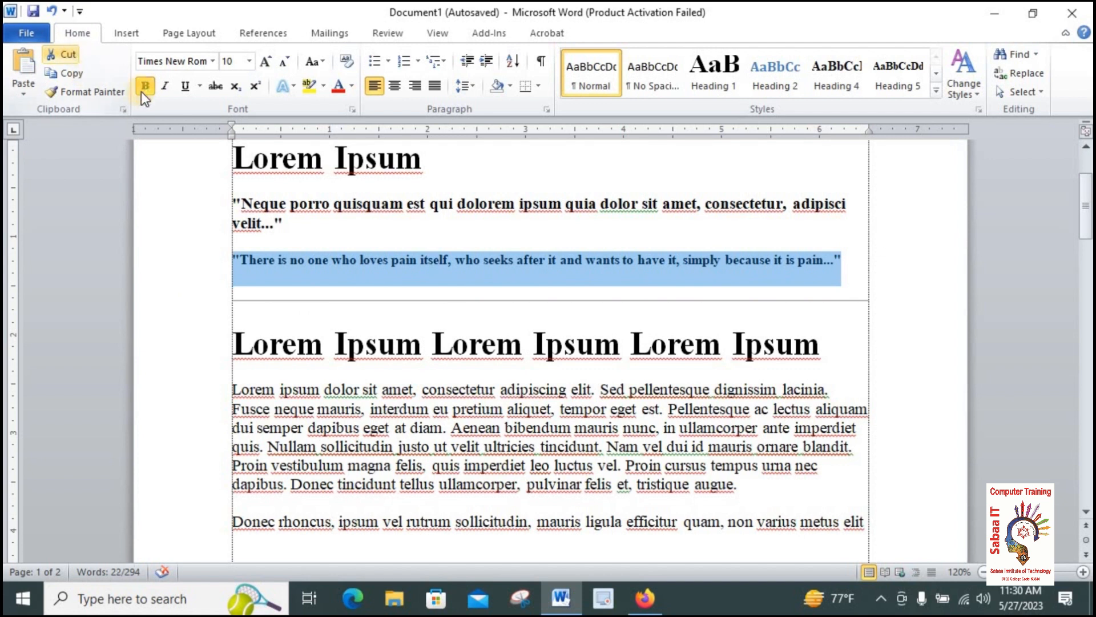
click(63, 52)
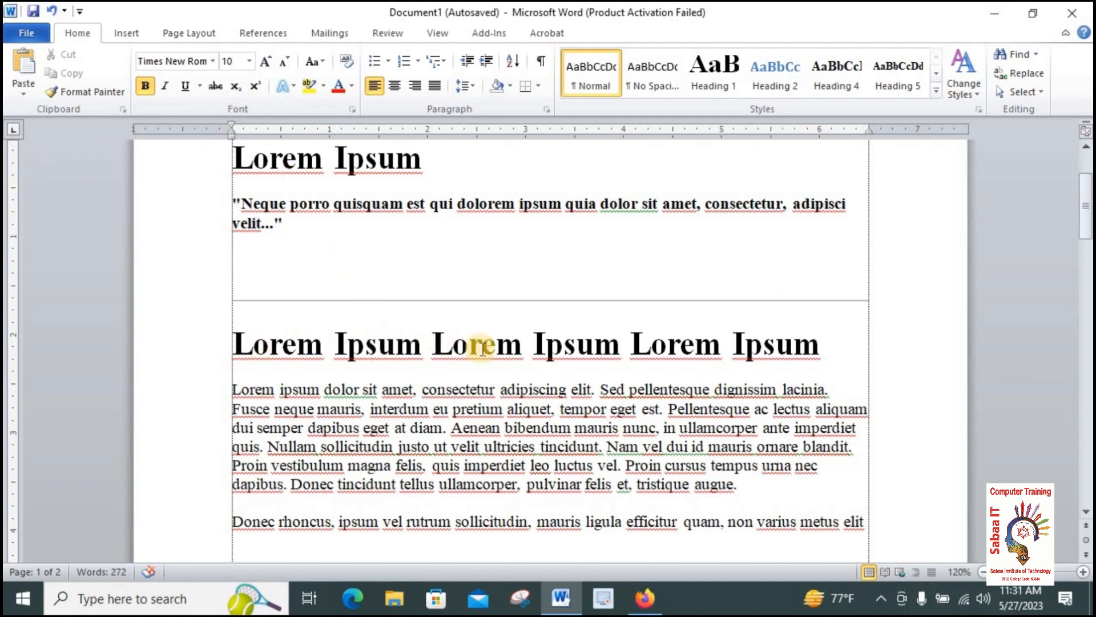
Paste the cut quote line twice below the last paragraph on page 2
scroll(312, 383, down, 2)
scroll(313, 384, down, 12)
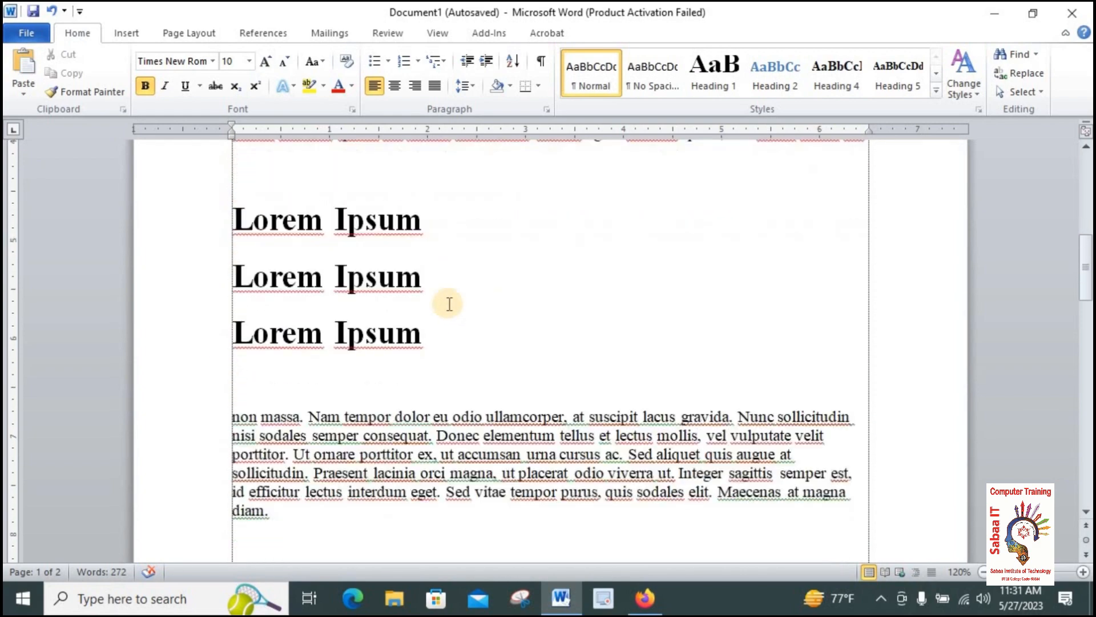
scroll(288, 280, down, 1)
scroll(384, 252, up, 4)
scroll(387, 282, down, 13)
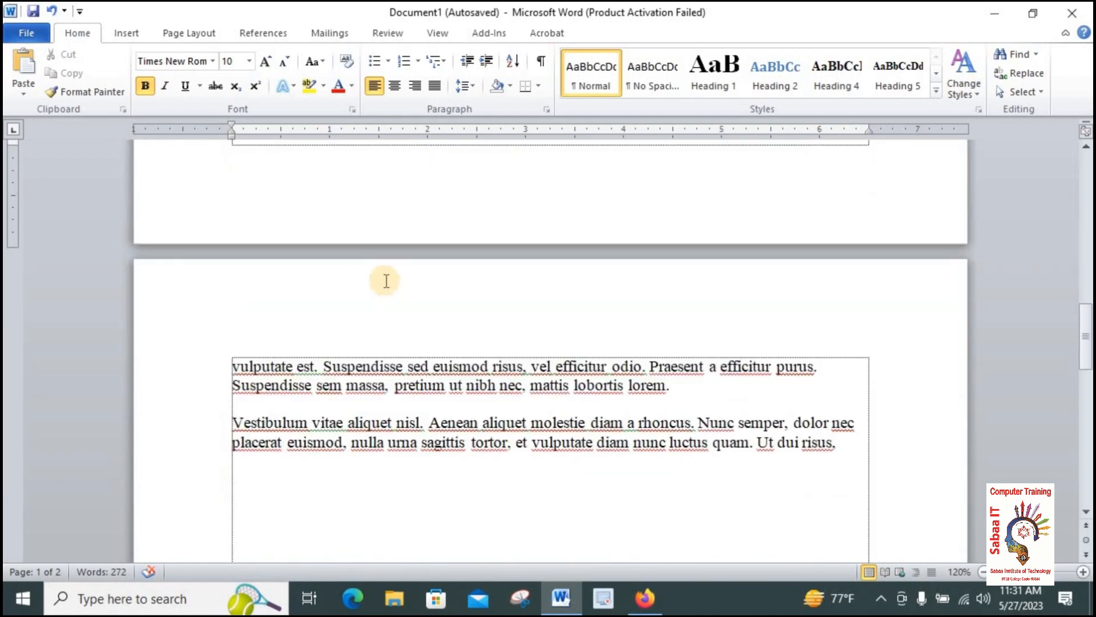
scroll(628, 341, up, 5)
scroll(580, 267, down, 4)
click(515, 289)
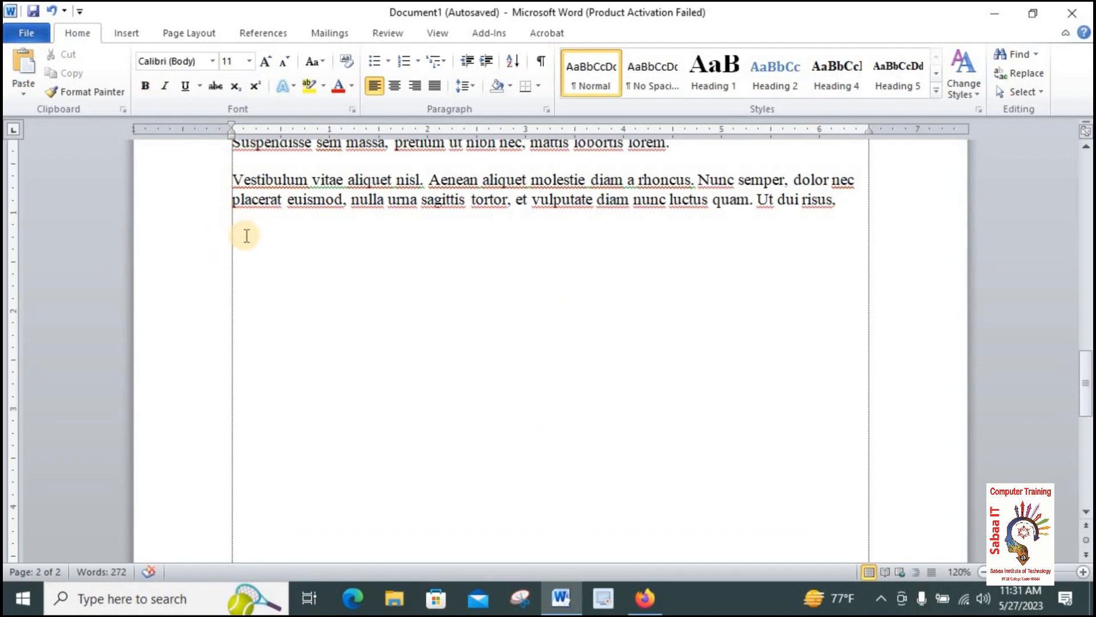
click(22, 69)
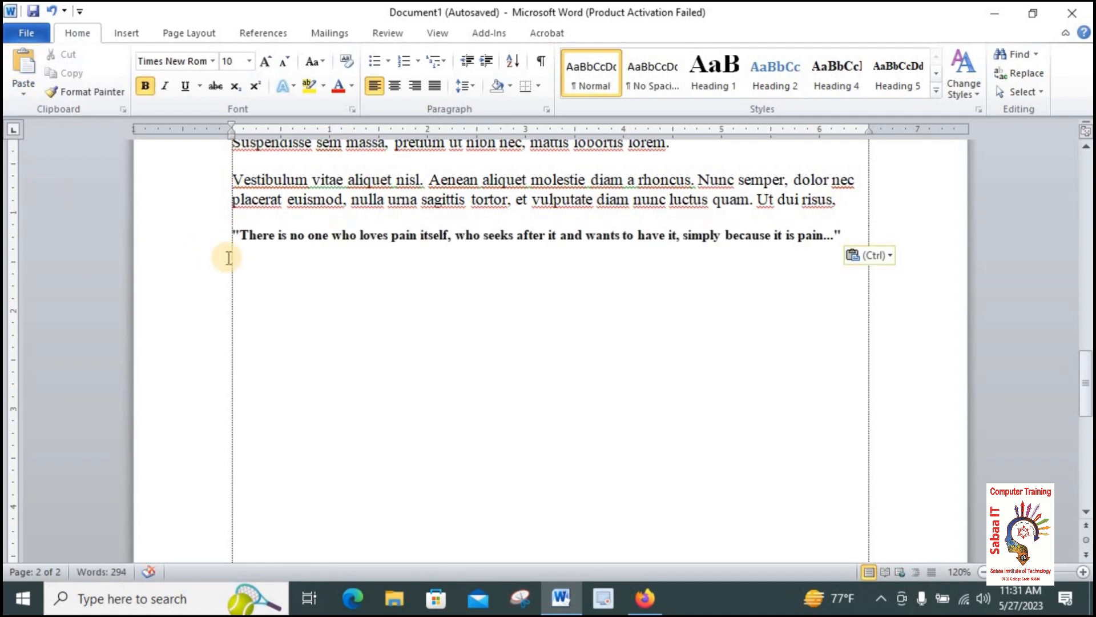
key(ctrl+v)
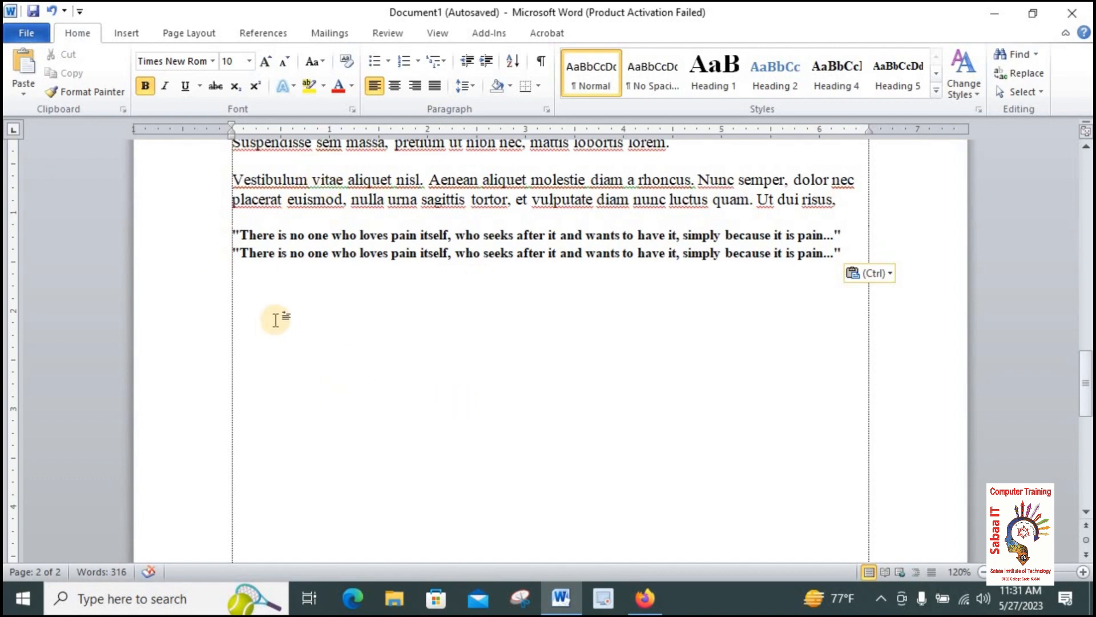
Select the "Lorem Ipsum" heading directly above the paragraph starting "non massa"
scroll(356, 311, up, 8)
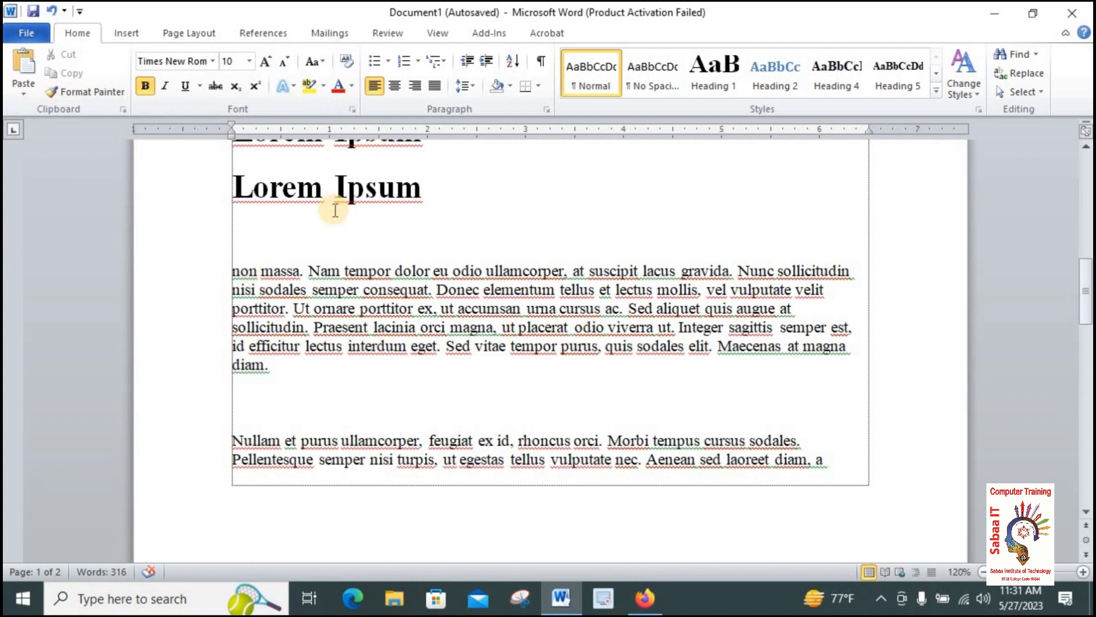
click(230, 186)
shift+click(504, 197)
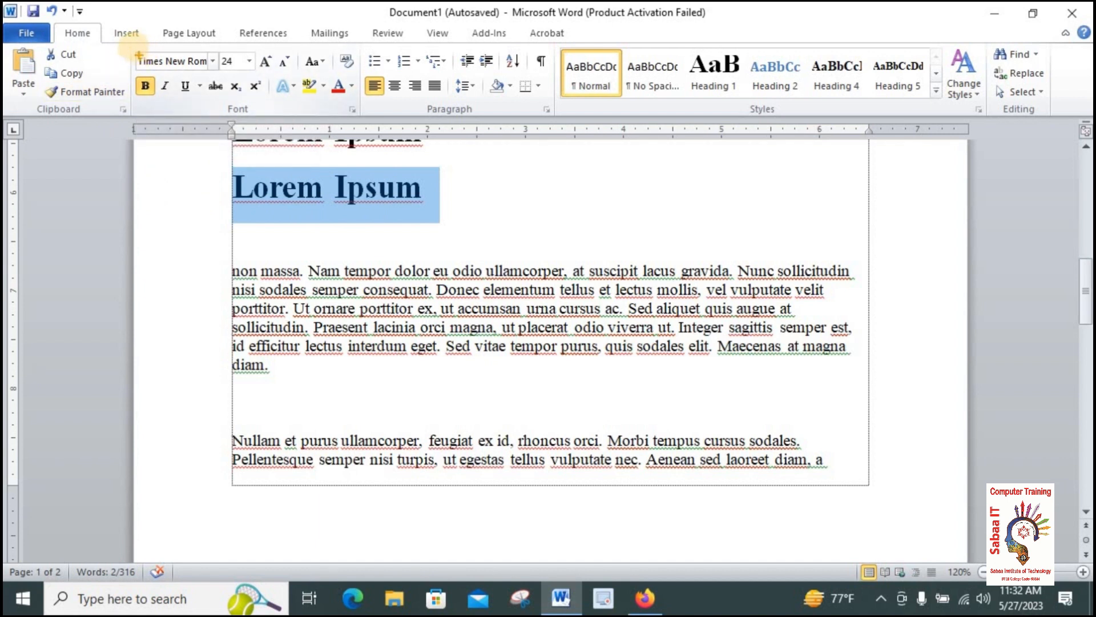
mouse_move(133, 47)
mouse_down()
mouse_move(199, 117)
mouse_move(358, 118)
mouse_up()
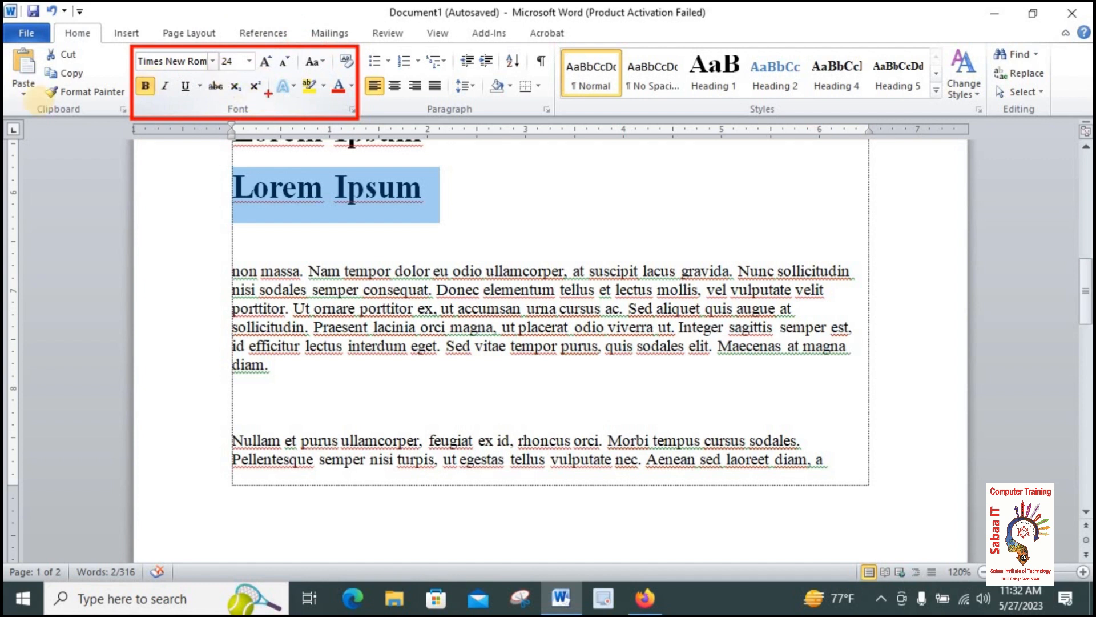
drag(43, 81, 127, 116)
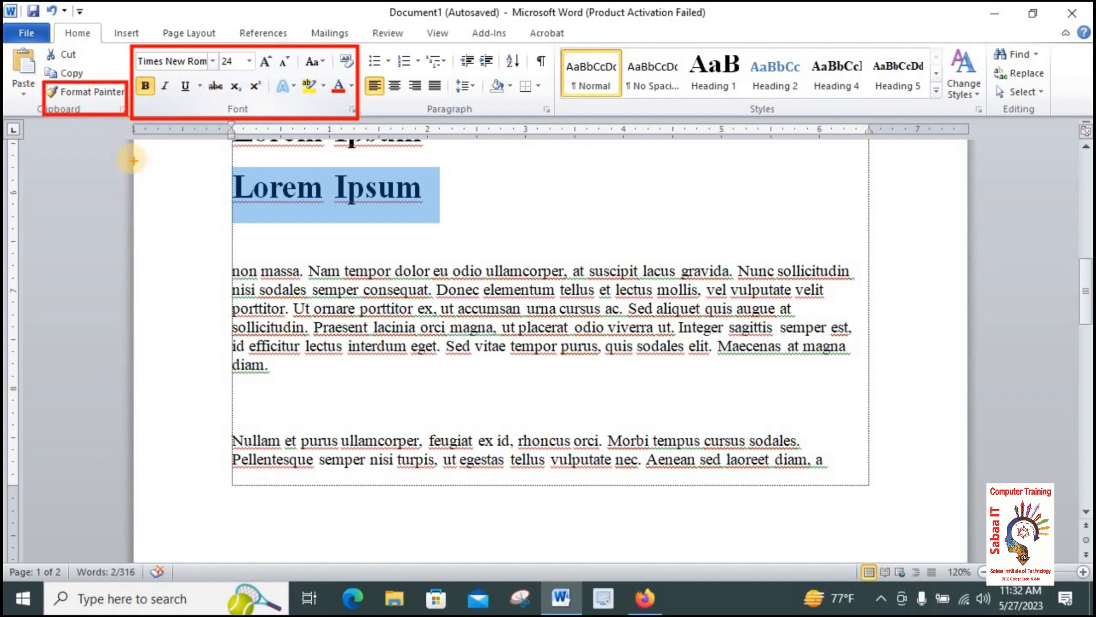
Browse the available fonts and set the selected "Lorem Ipsum" heading above the "non massa" paragraph to Algerian
key(e)
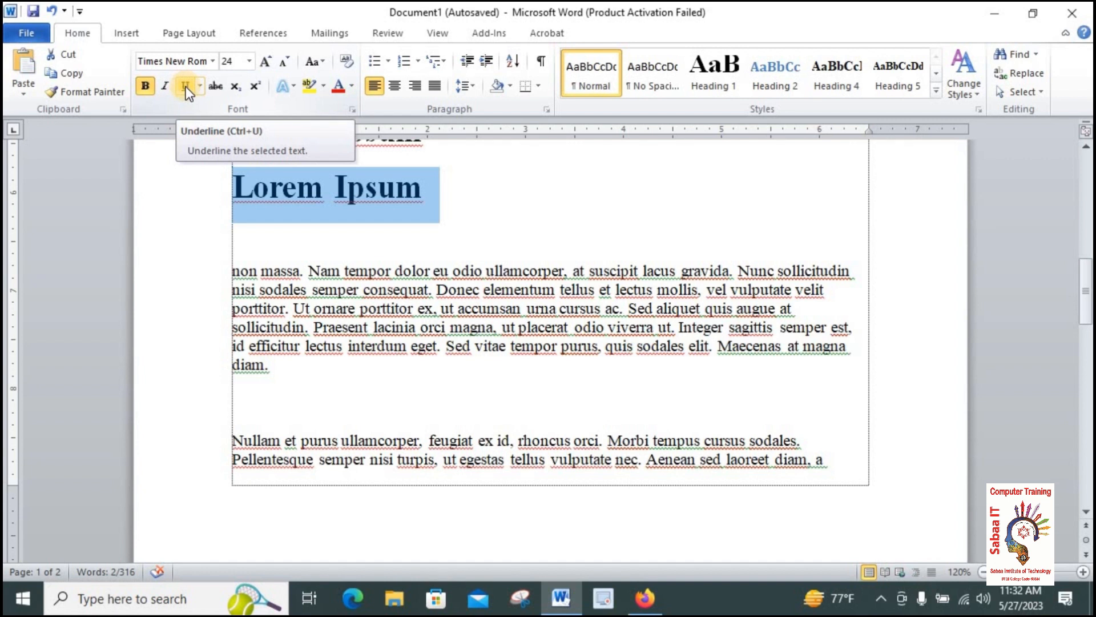
click(212, 61)
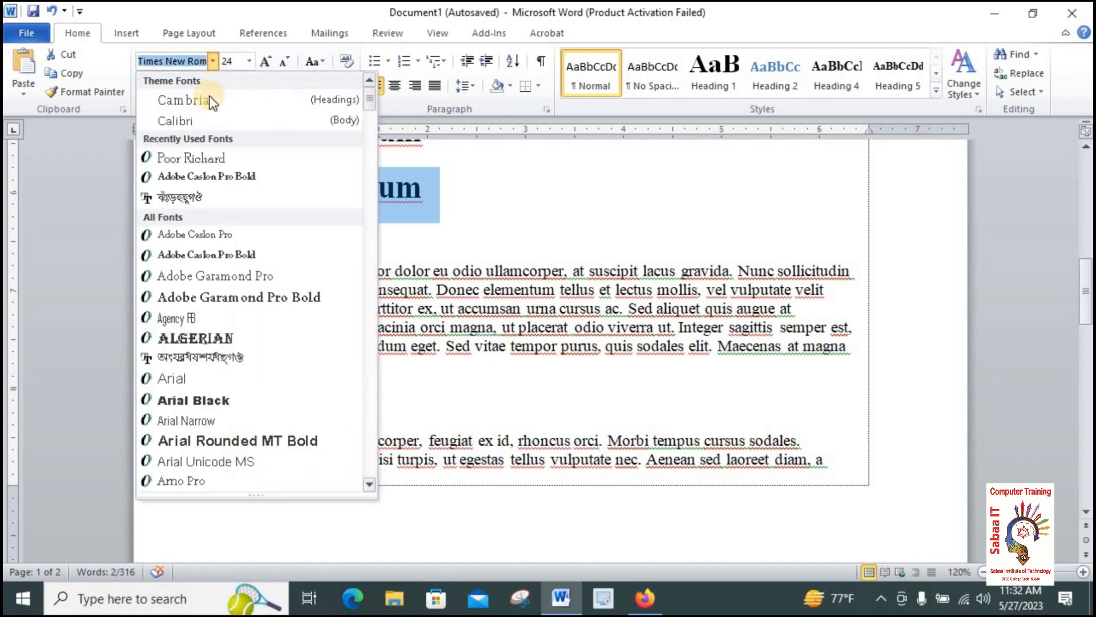
scroll(200, 243, down, 1)
scroll(200, 244, down, 18)
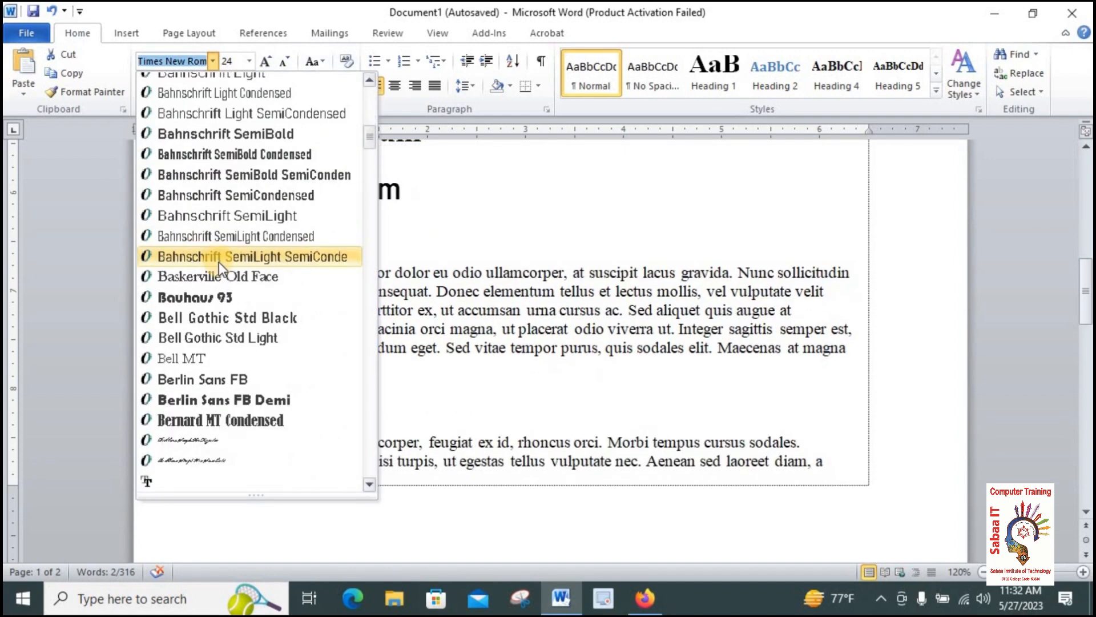
scroll(246, 297, down, 13)
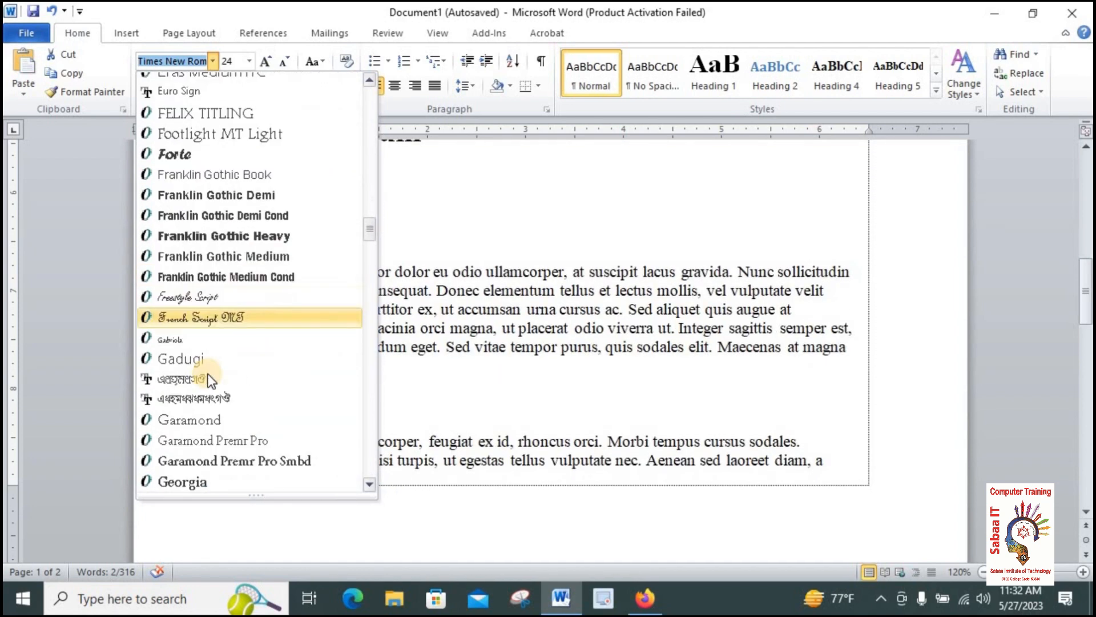
scroll(228, 365, up, 12)
scroll(227, 365, up, 20)
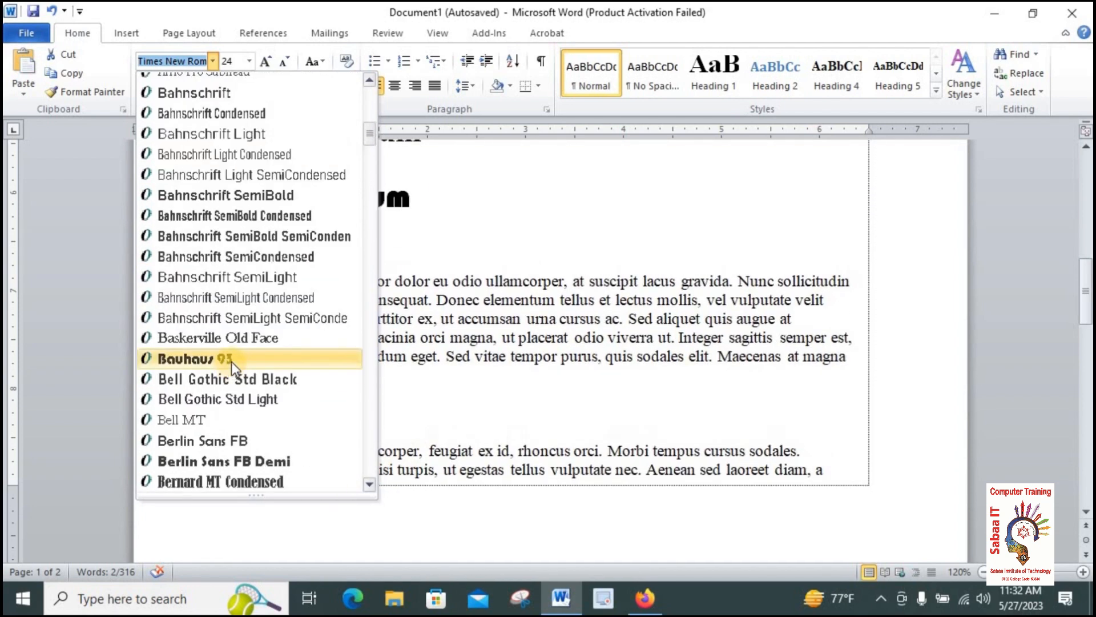
scroll(204, 259, down, 20)
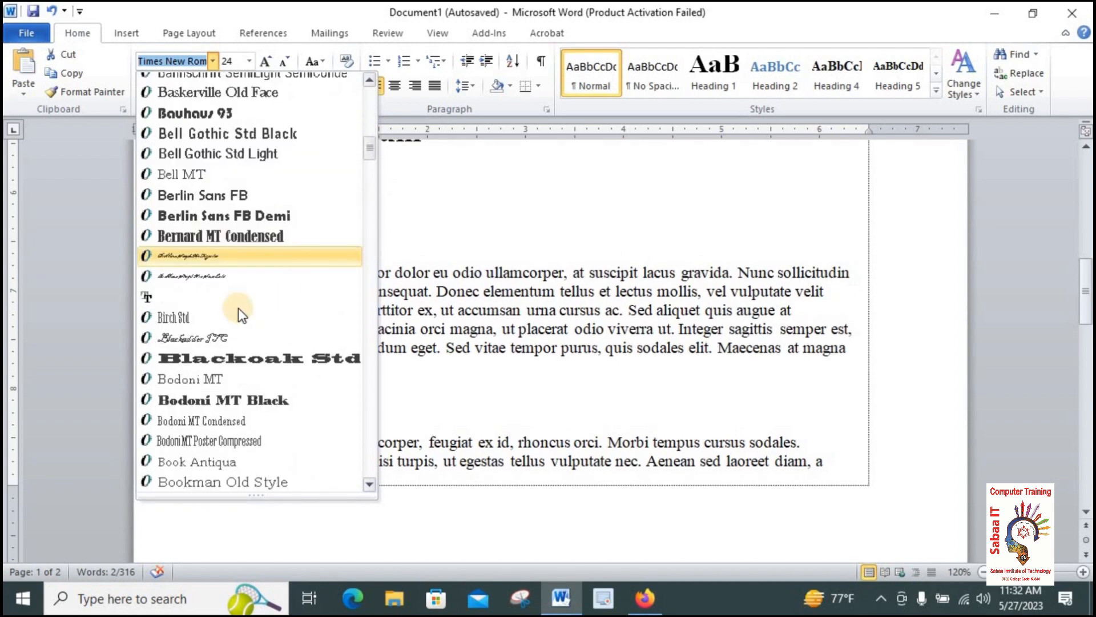
scroll(234, 353, down, 10)
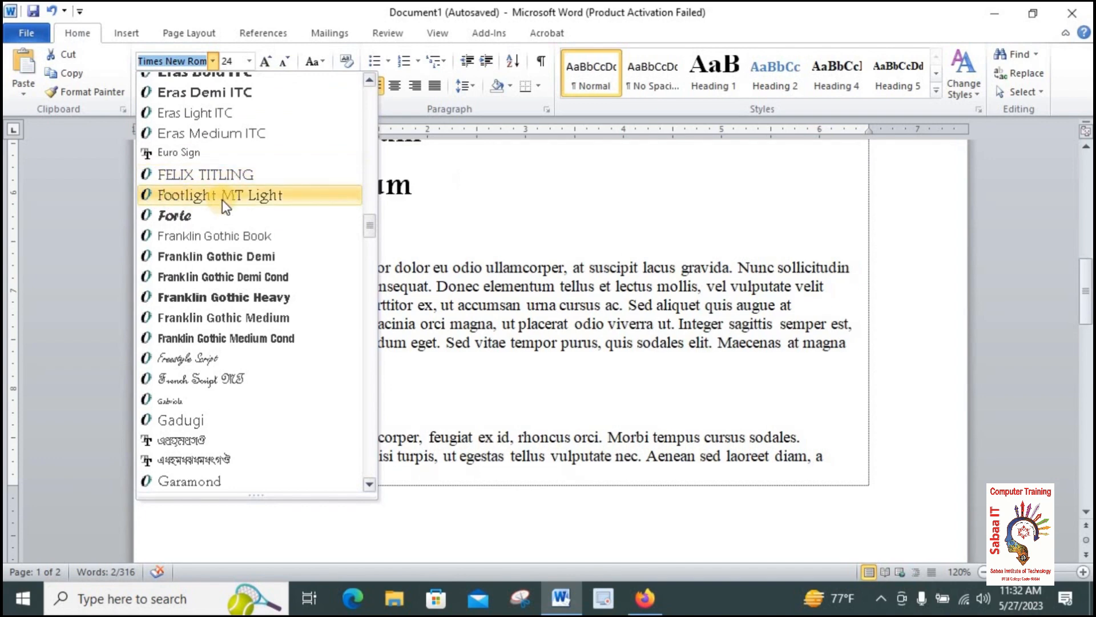
scroll(207, 181, up, 6)
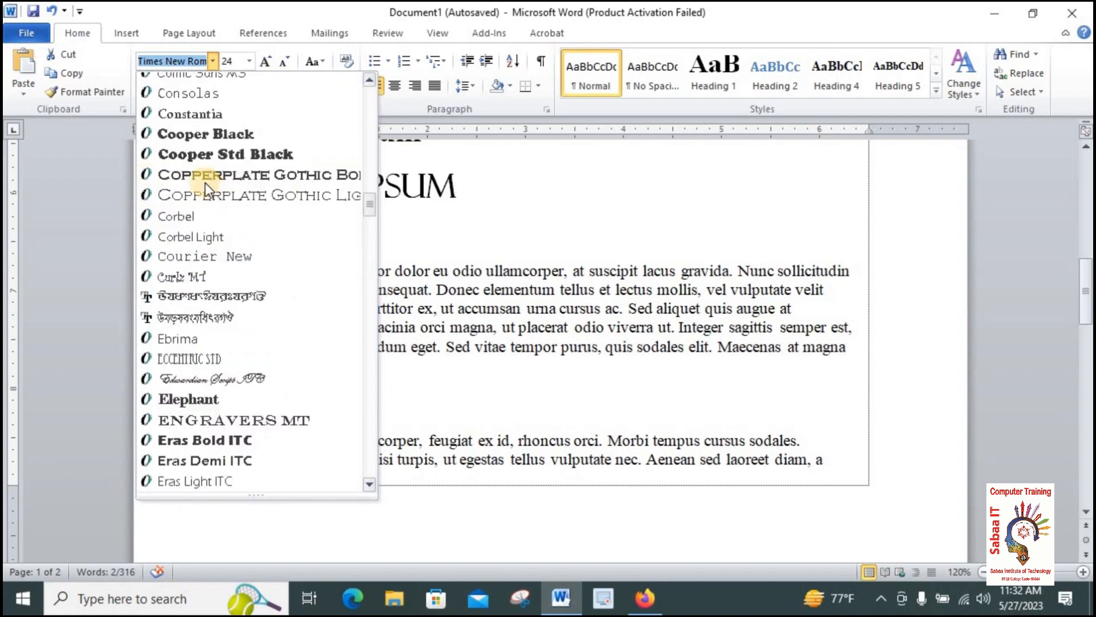
scroll(205, 180, up, 20)
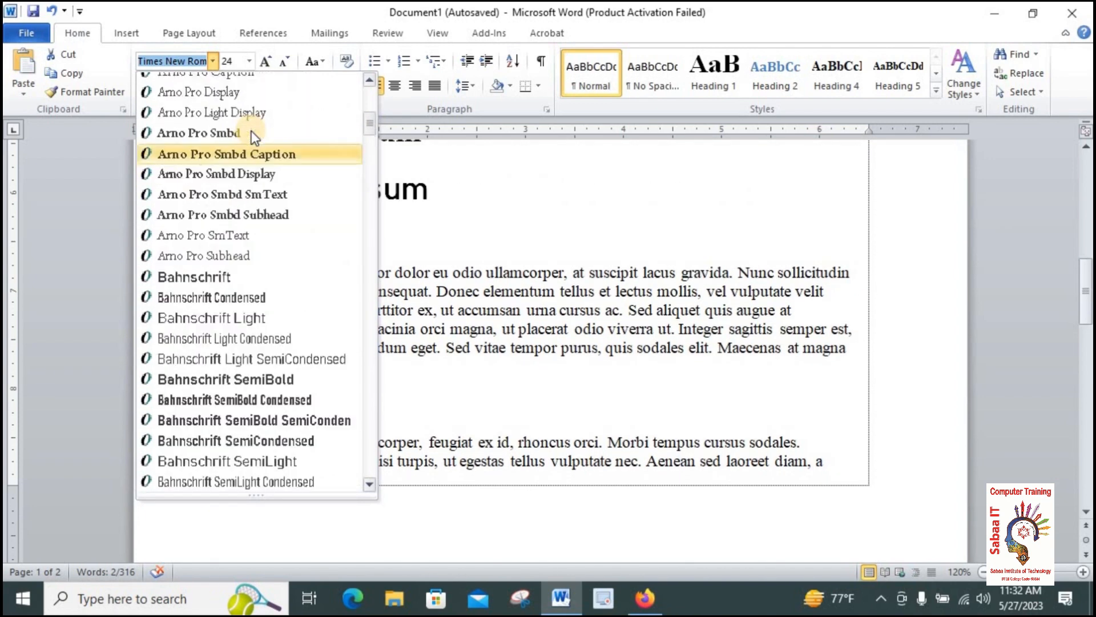
scroll(251, 132, up, 7)
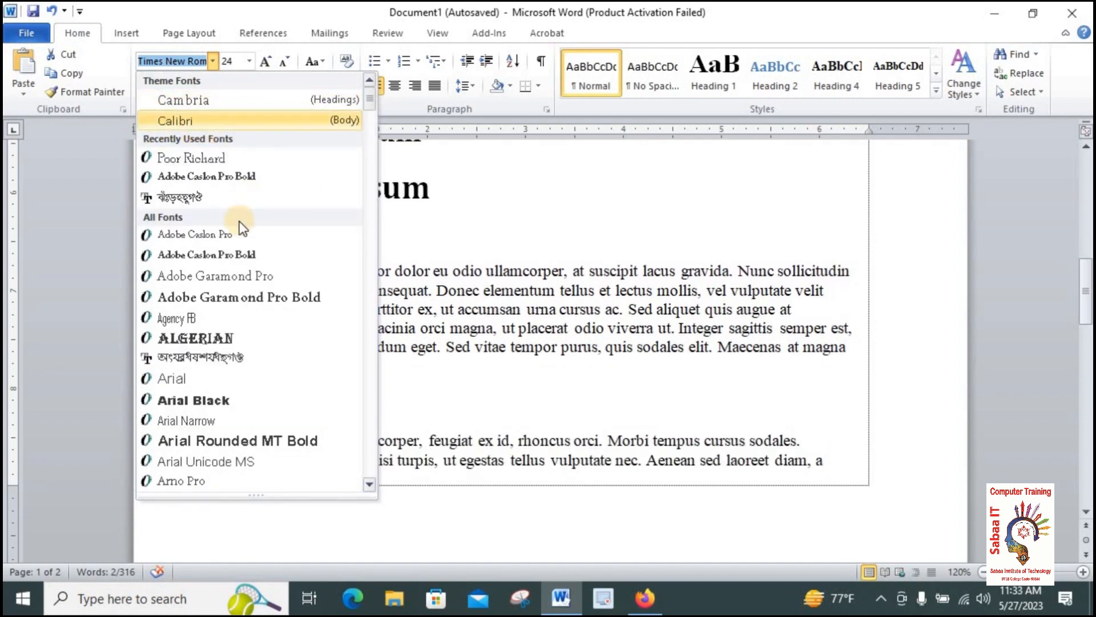
scroll(231, 153, down, 2)
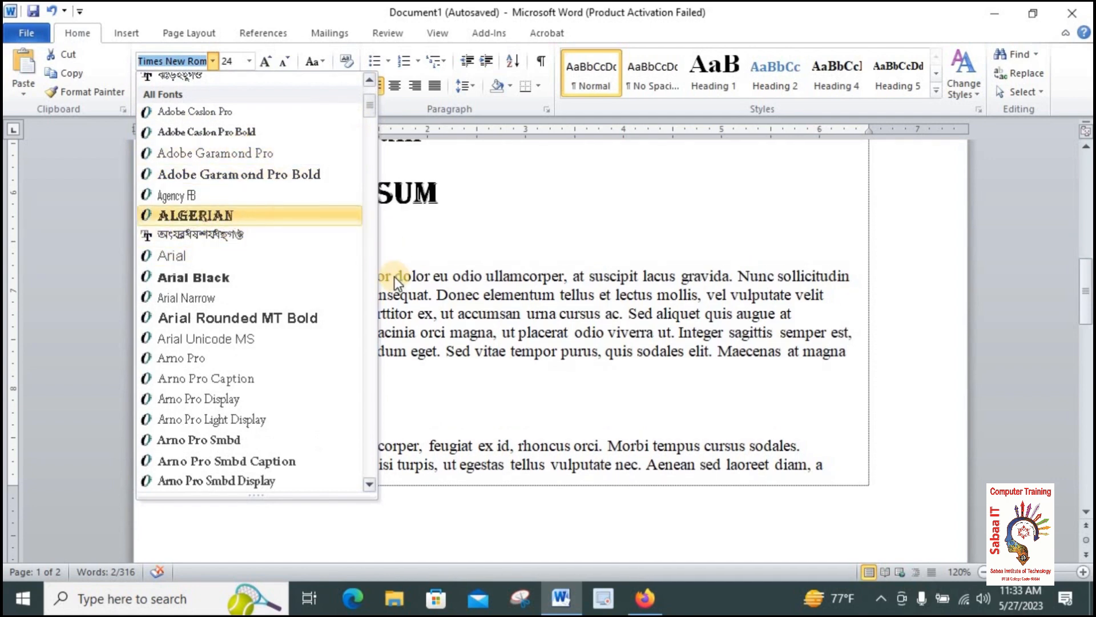
click(192, 219)
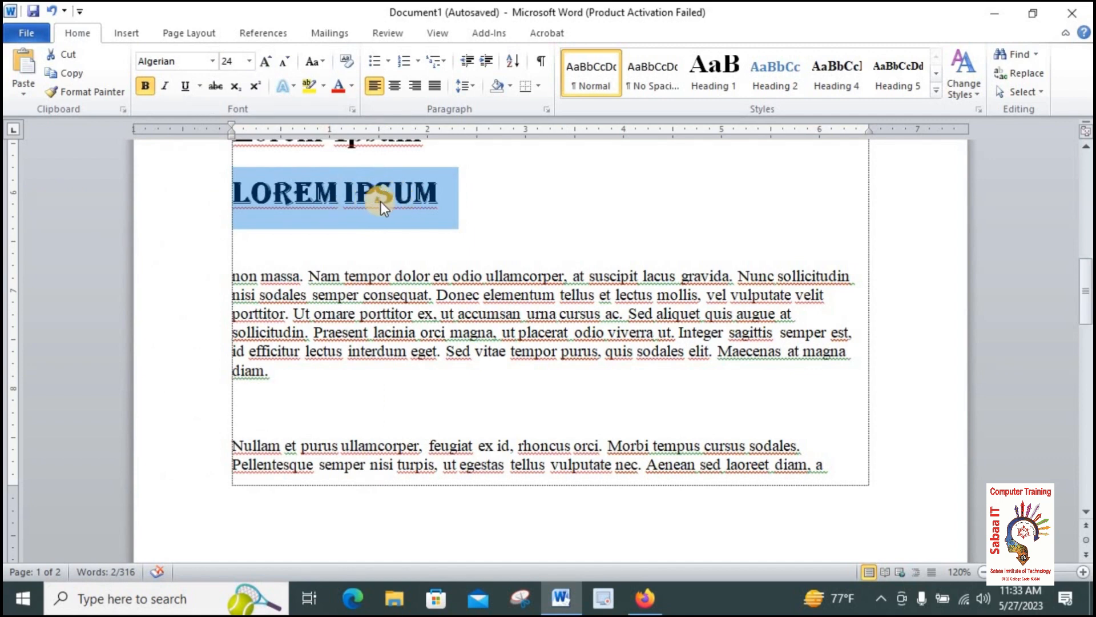
Change the font of the selected "Lorem Ipsum" heading to Arial Black
click(213, 61)
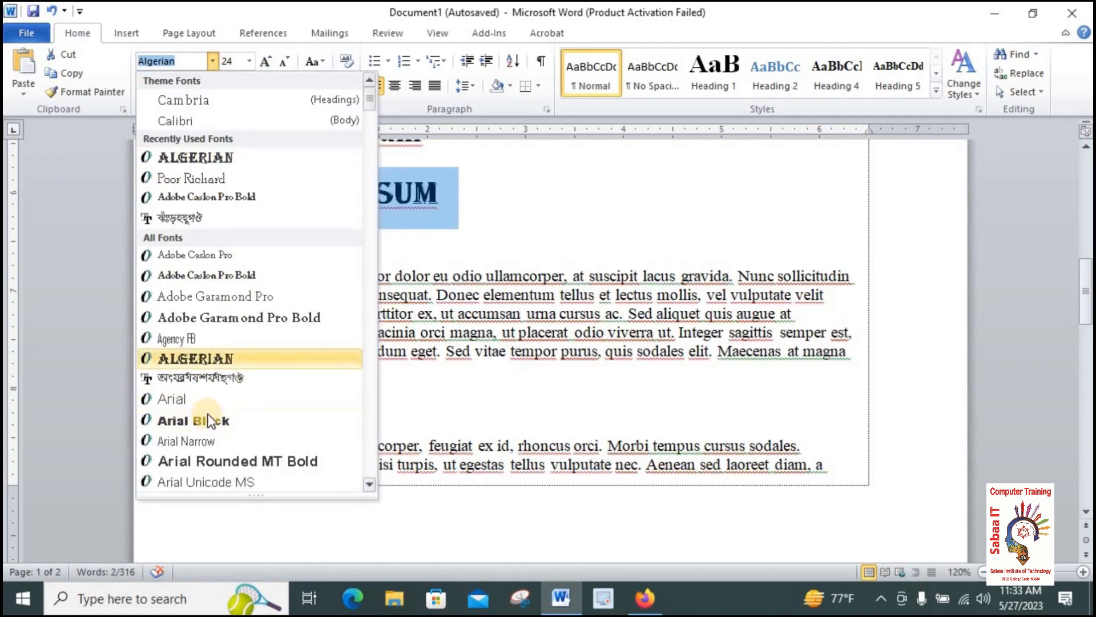
scroll(220, 381, down, 2)
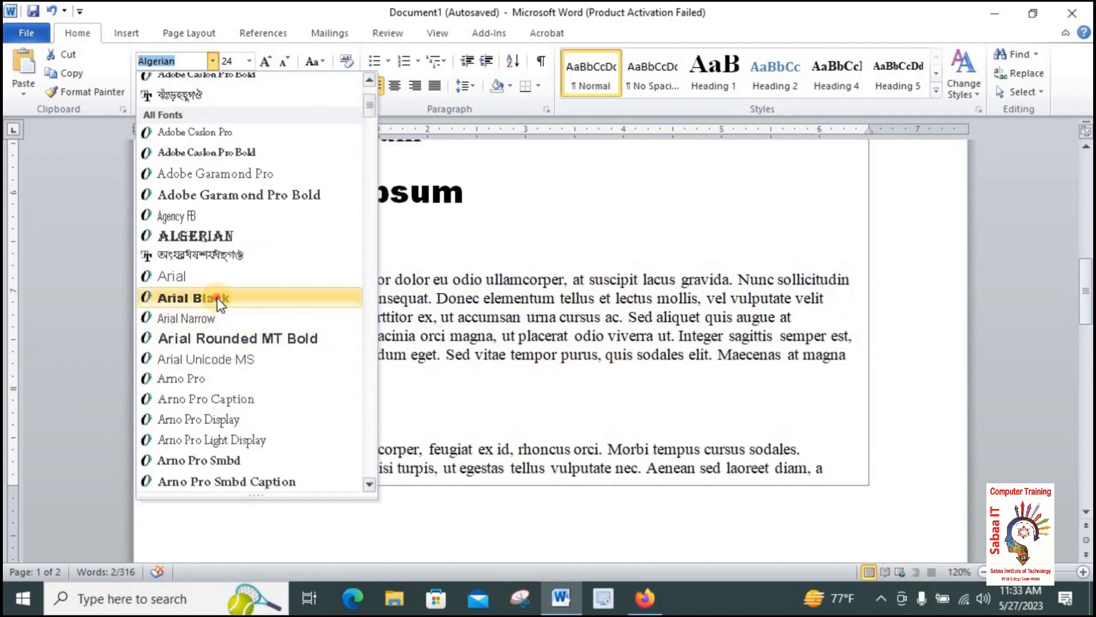
click(217, 297)
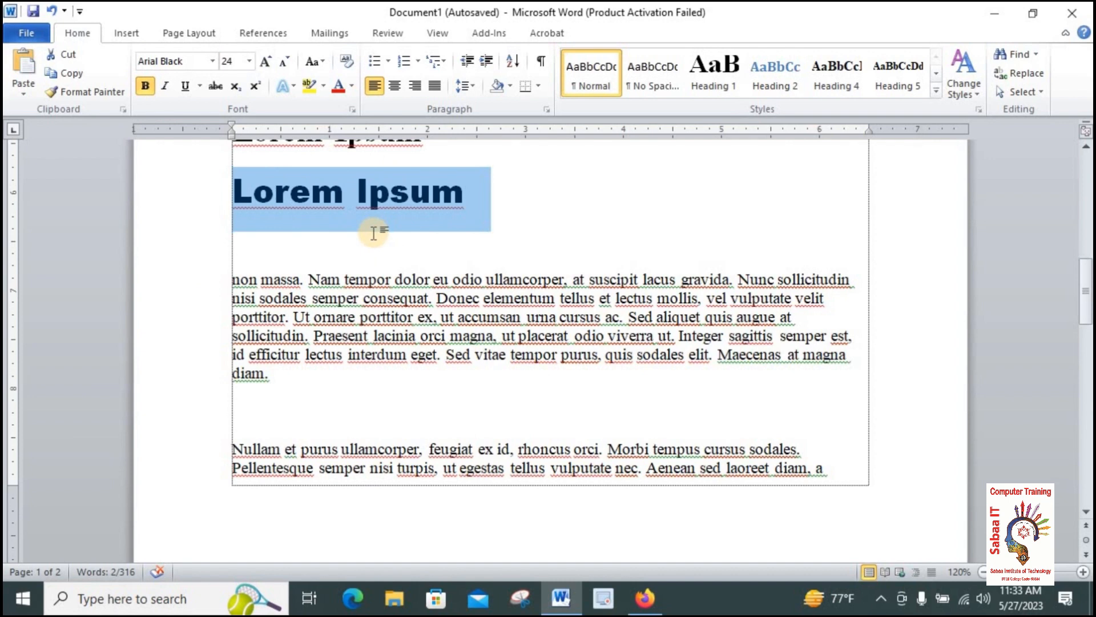
Change the font of the selected "Lorem Ipsum" heading to Arial Rounded MT Bold
click(213, 61)
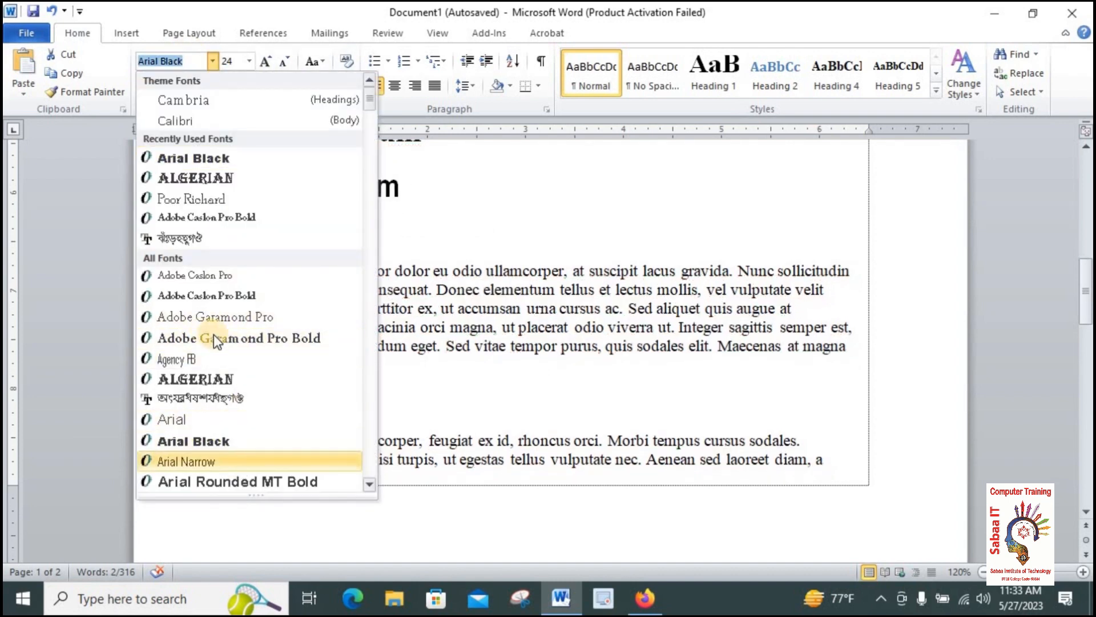
scroll(215, 336, down, 3)
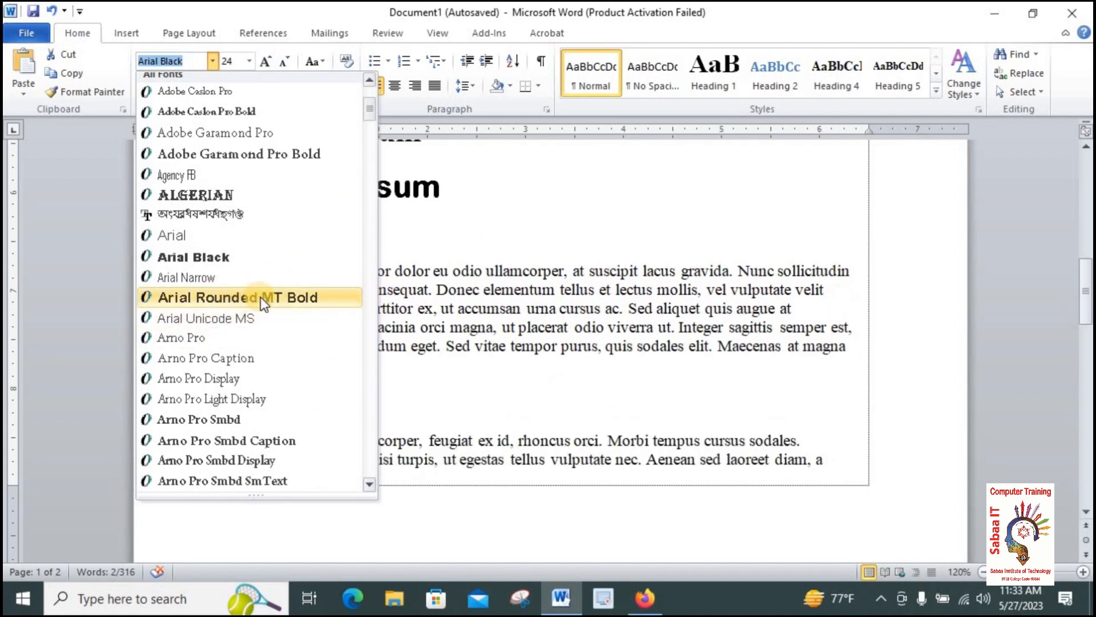
click(311, 297)
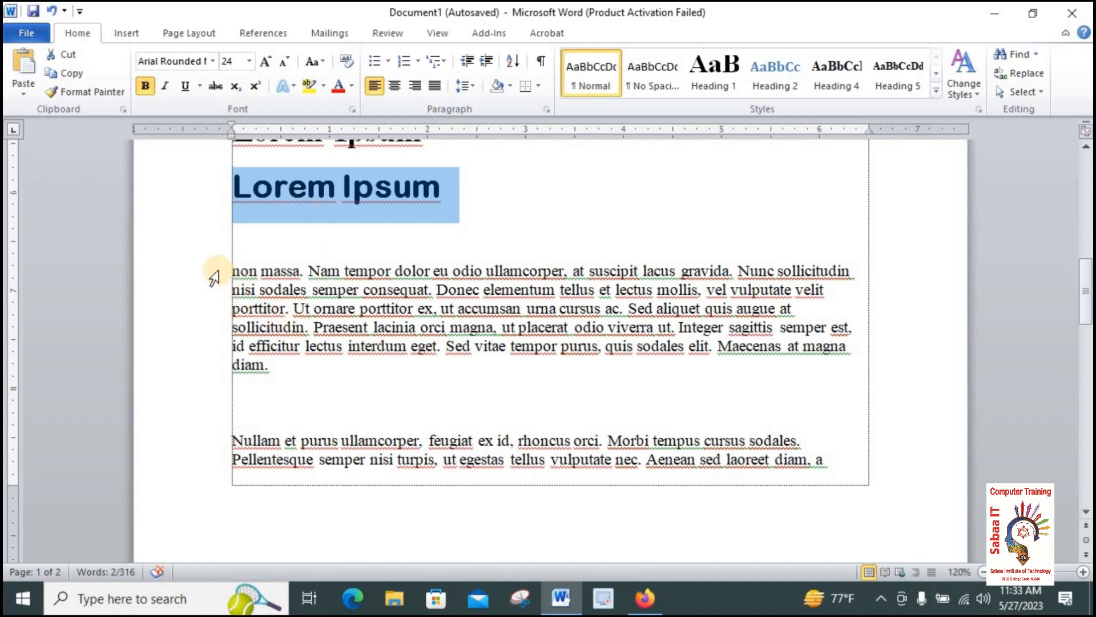
Select "non massa. Nam tempor dolor eu odio ullamcorper" at the paragraph's start and switch bold on and off several times, leaving it off
drag(232, 270, 563, 263)
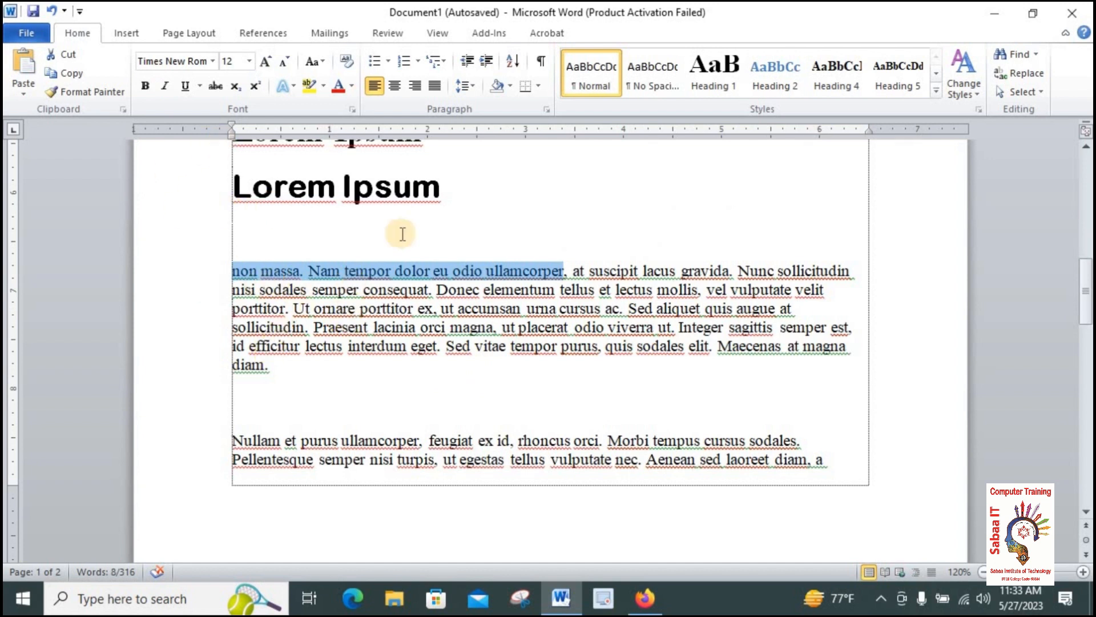
click(146, 85)
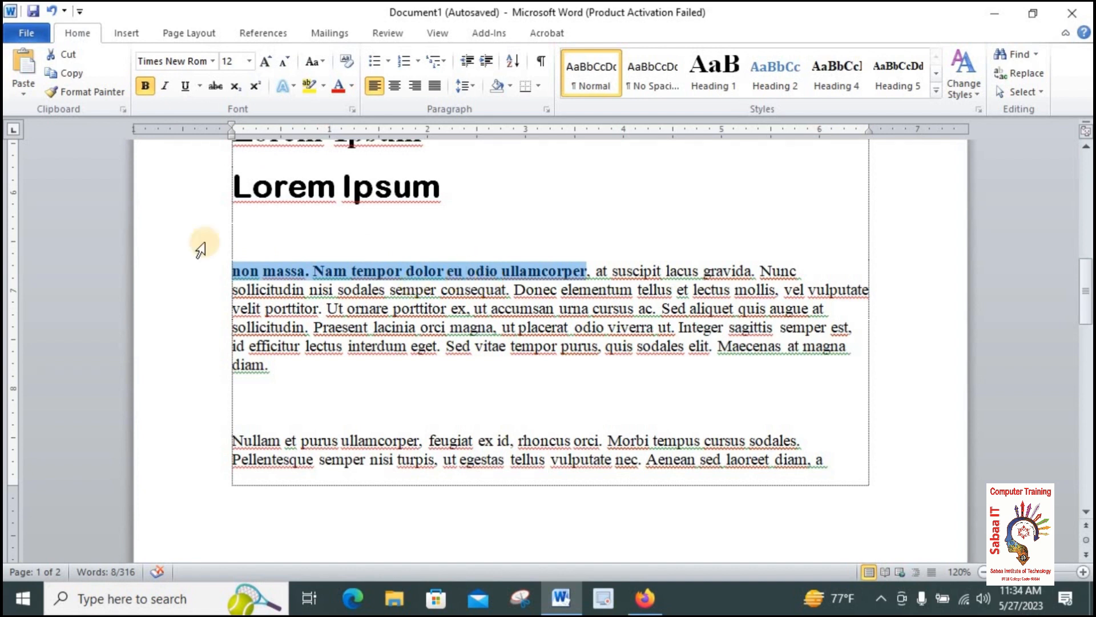
click(145, 89)
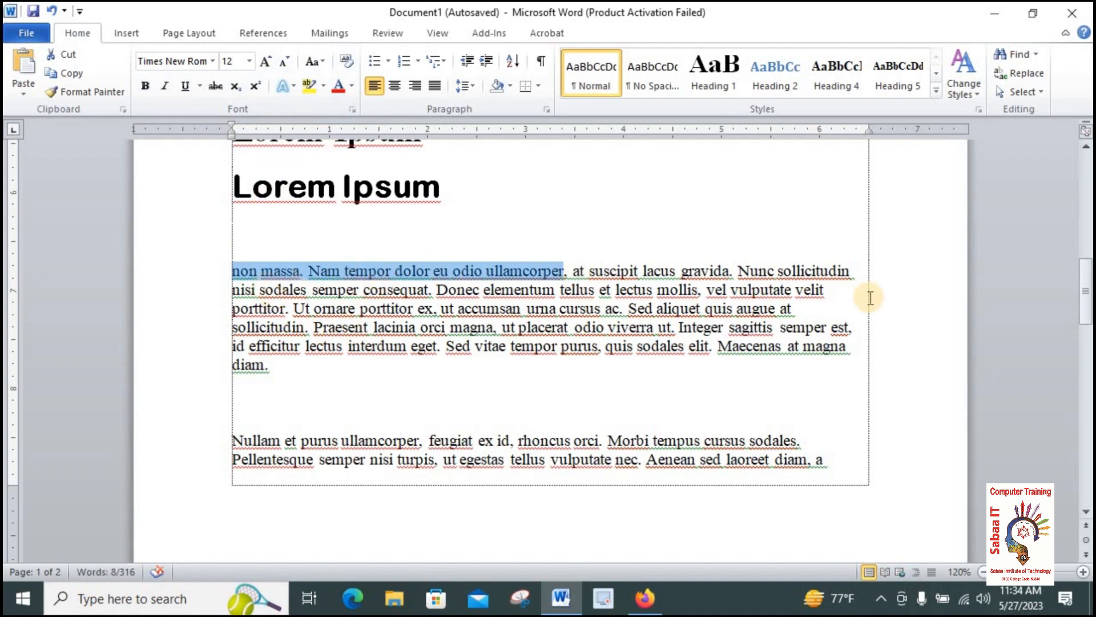
key(ctrl+b)
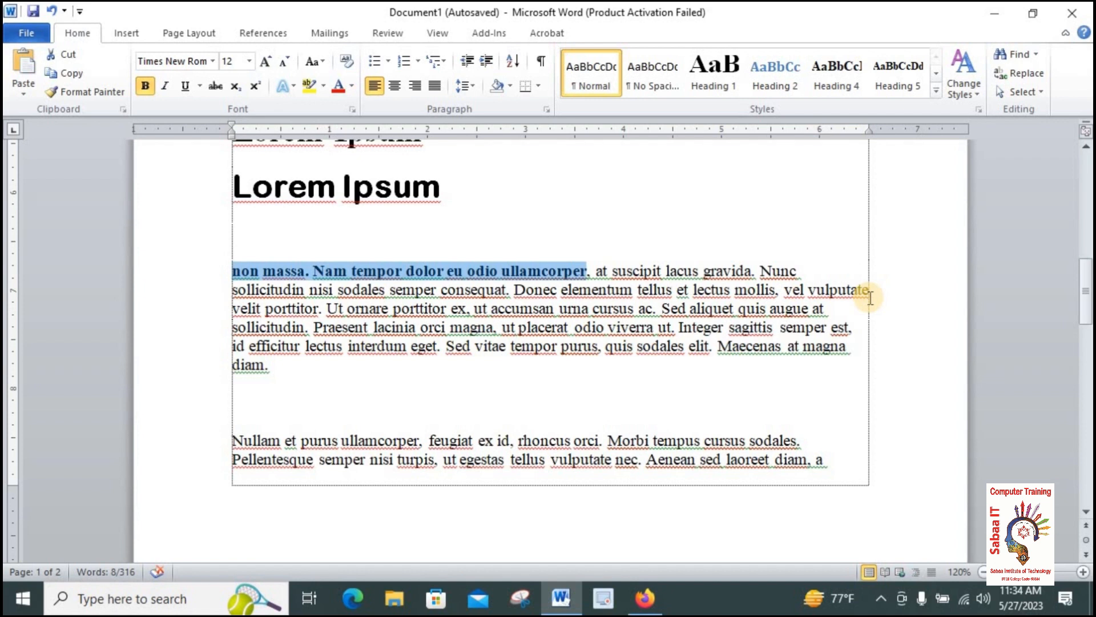
key(ctrl+b)
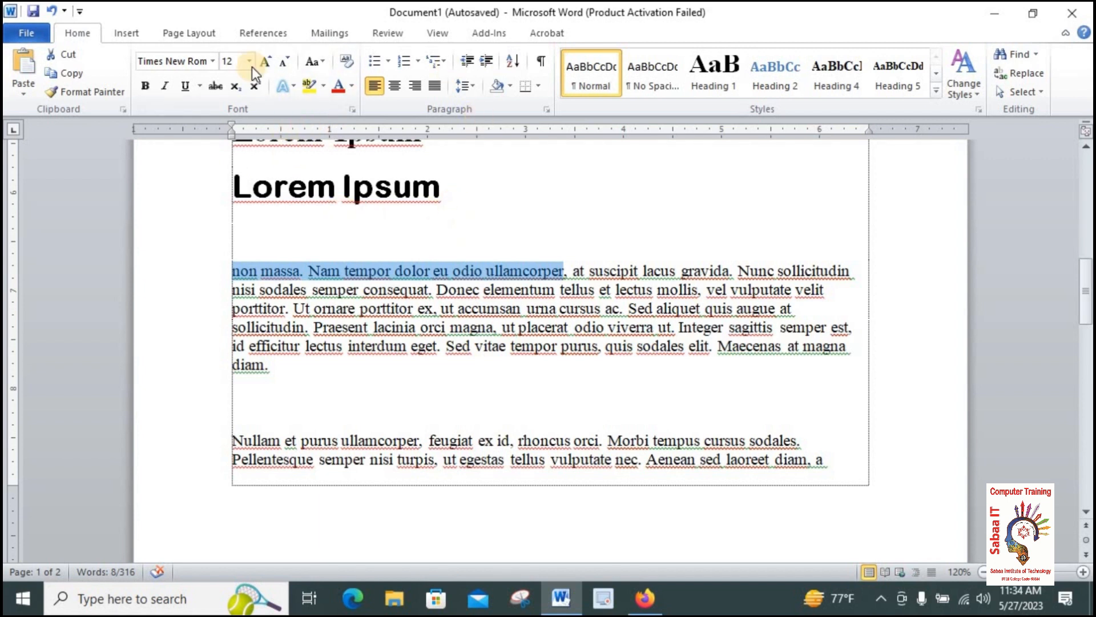
click(188, 86)
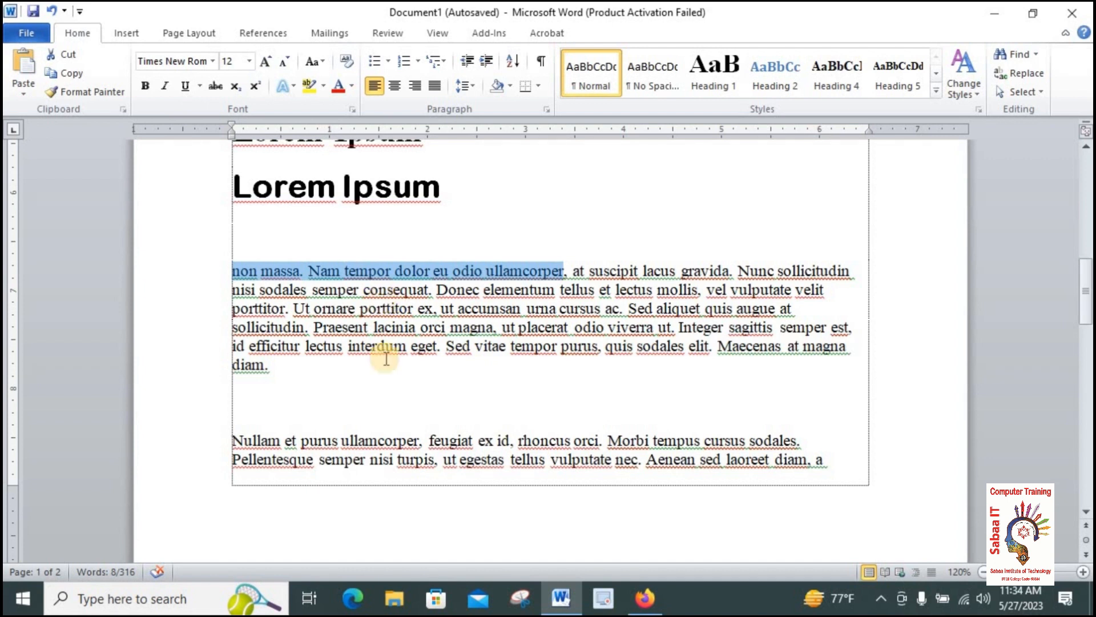
click(150, 81)
click(150, 81)
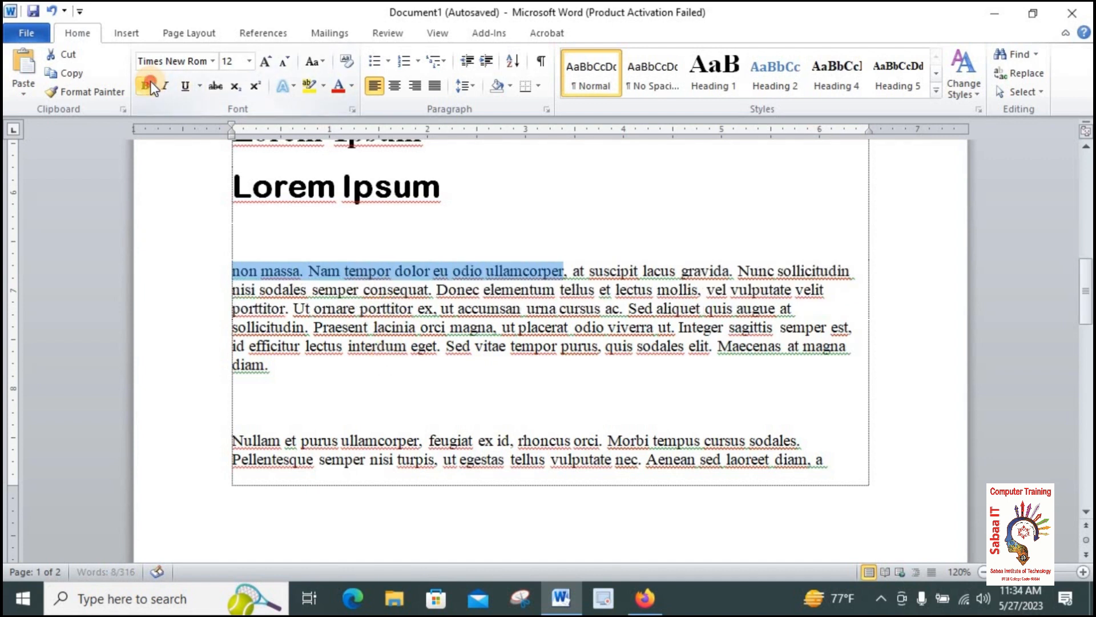
click(149, 81)
click(150, 83)
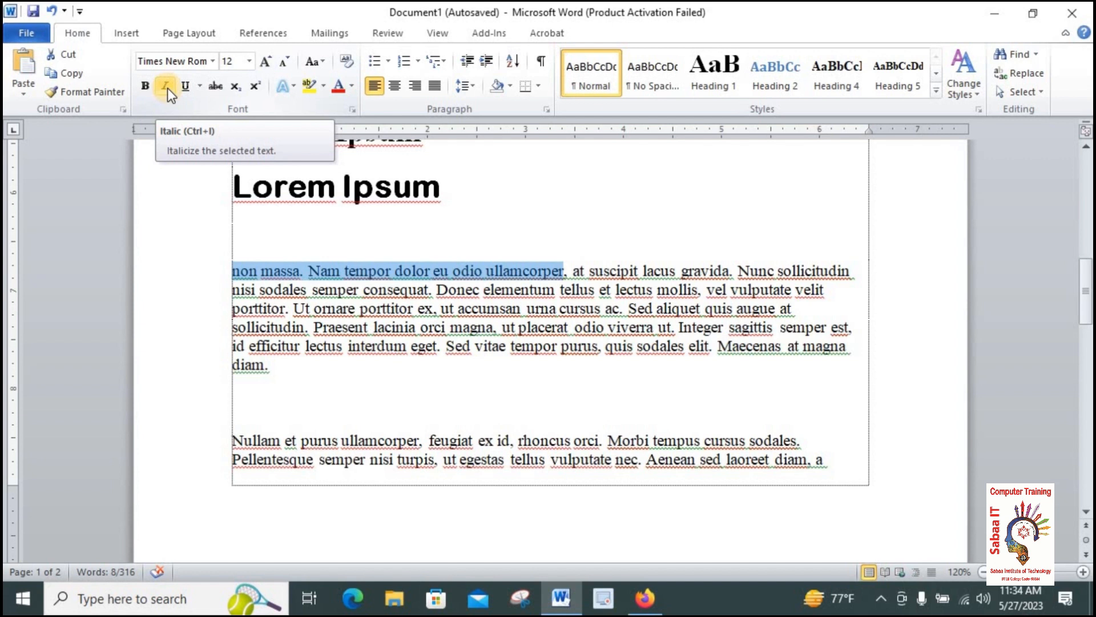
Apply and remove italic on the selected "non massa" phrase, and do the same with underline
click(166, 87)
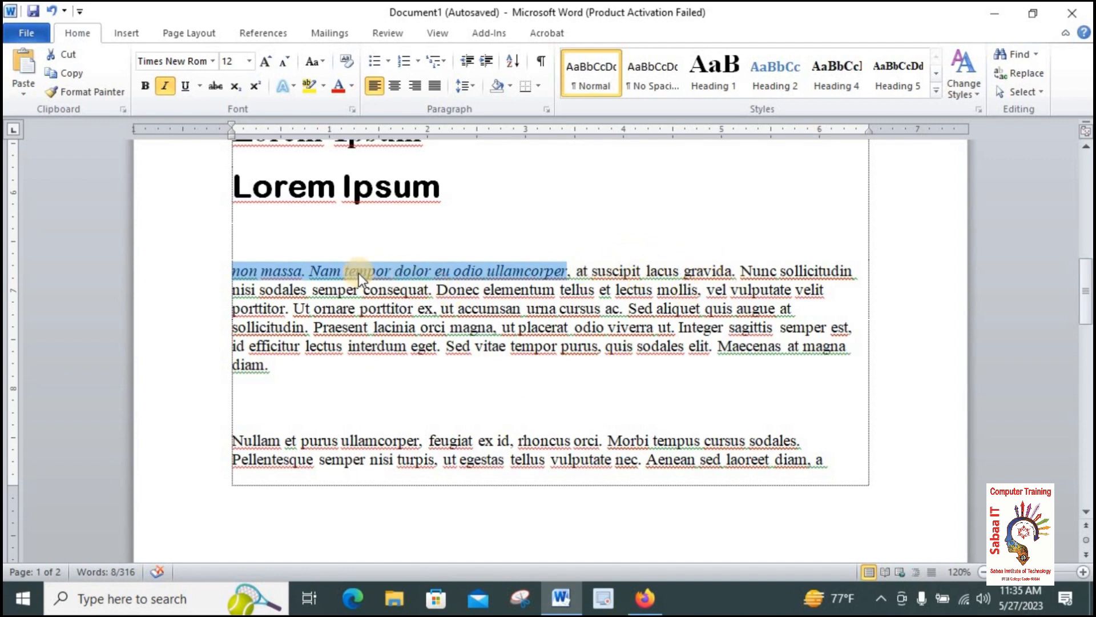
click(166, 86)
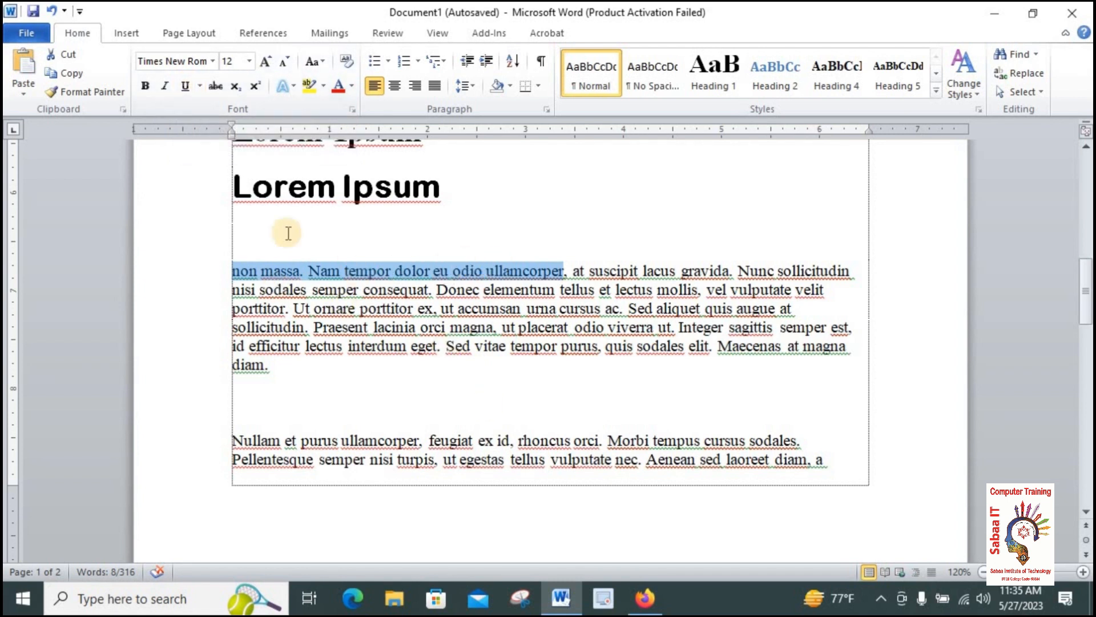
click(186, 86)
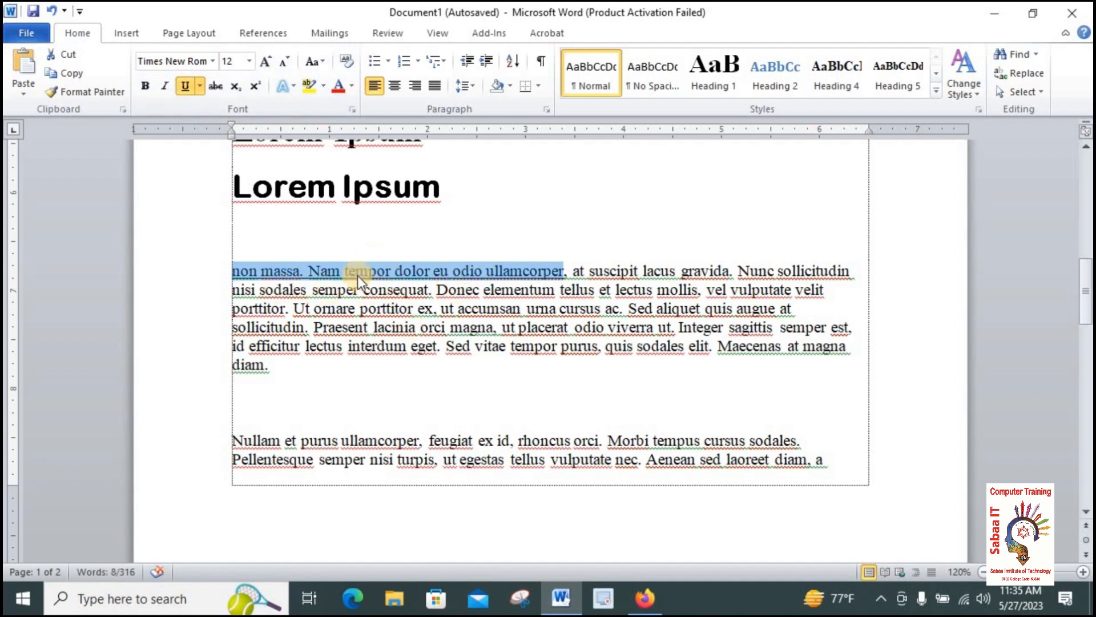
scroll(463, 298, up, 3)
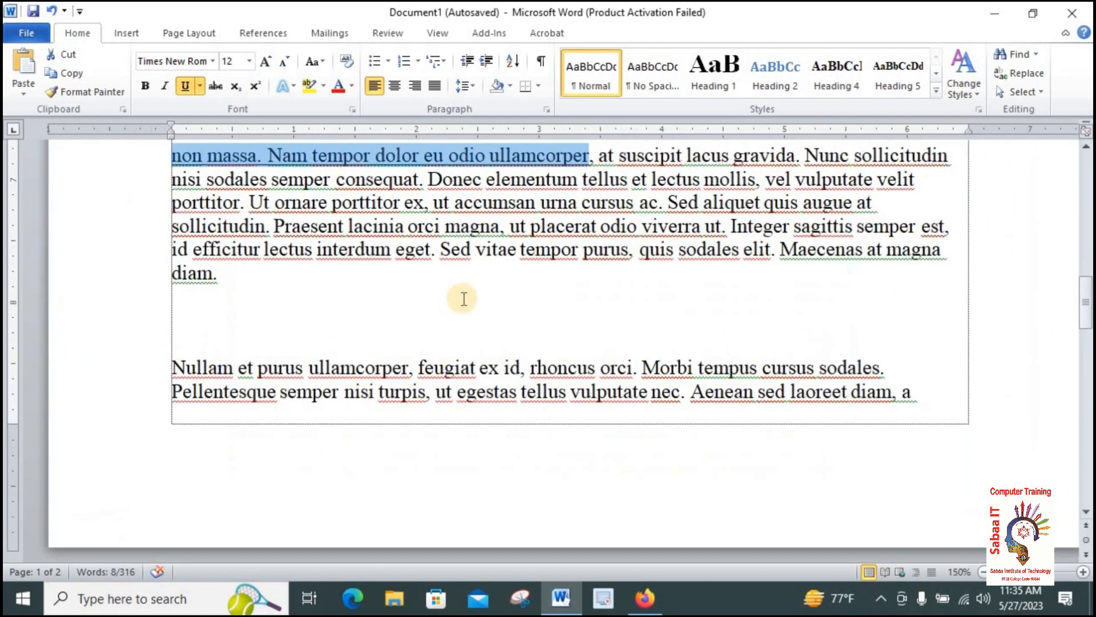
scroll(464, 298, up, 3)
scroll(237, 240, up, 3)
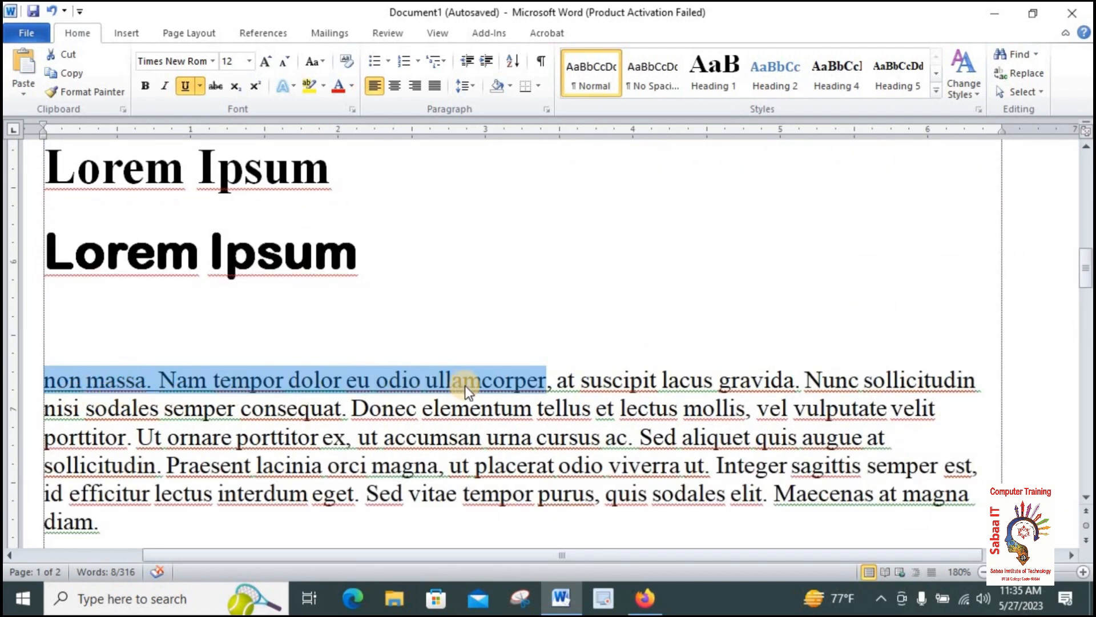
click(187, 83)
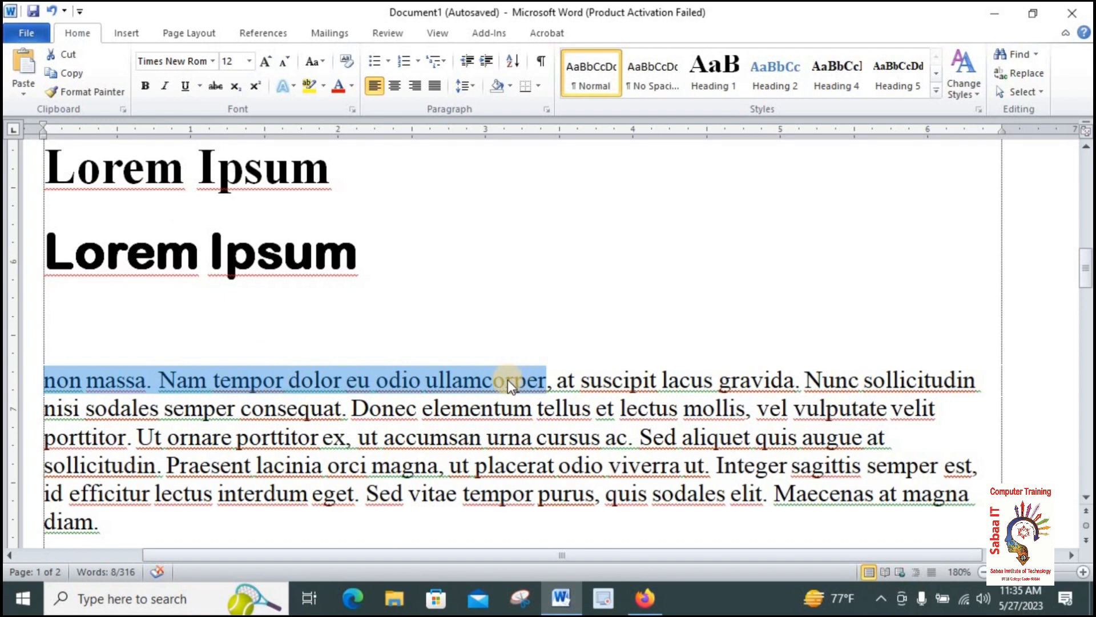
Set the font size of the selected "non massa" phrase to 22
click(250, 60)
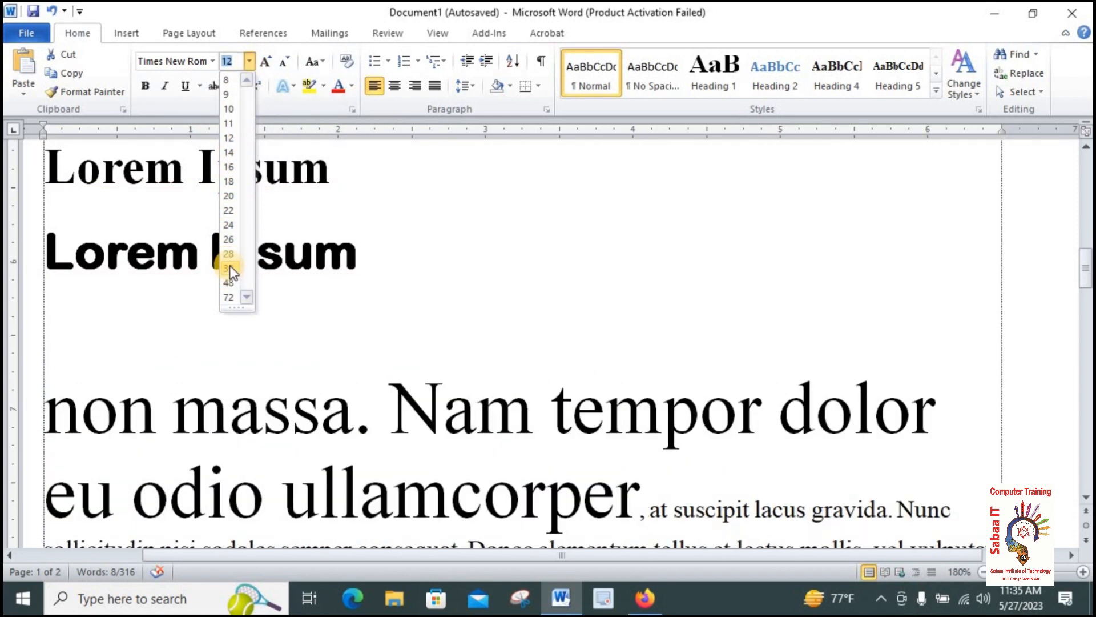
click(228, 210)
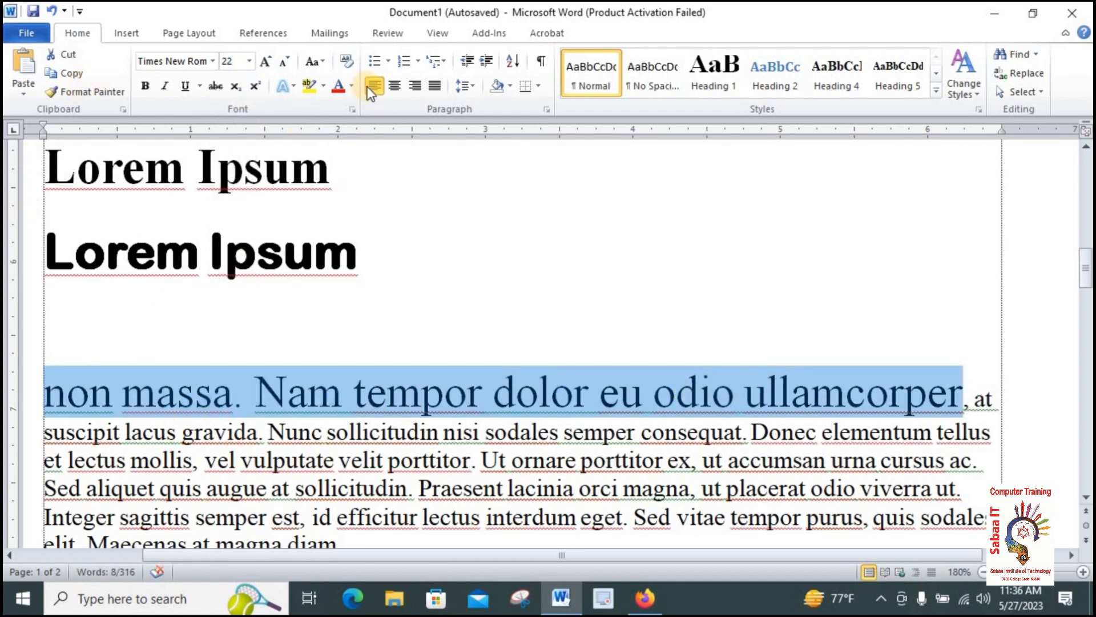
Set the font size of the selected "non massa. Nam tempor dolor eu odio ullamcorper" phrase to 12
click(249, 62)
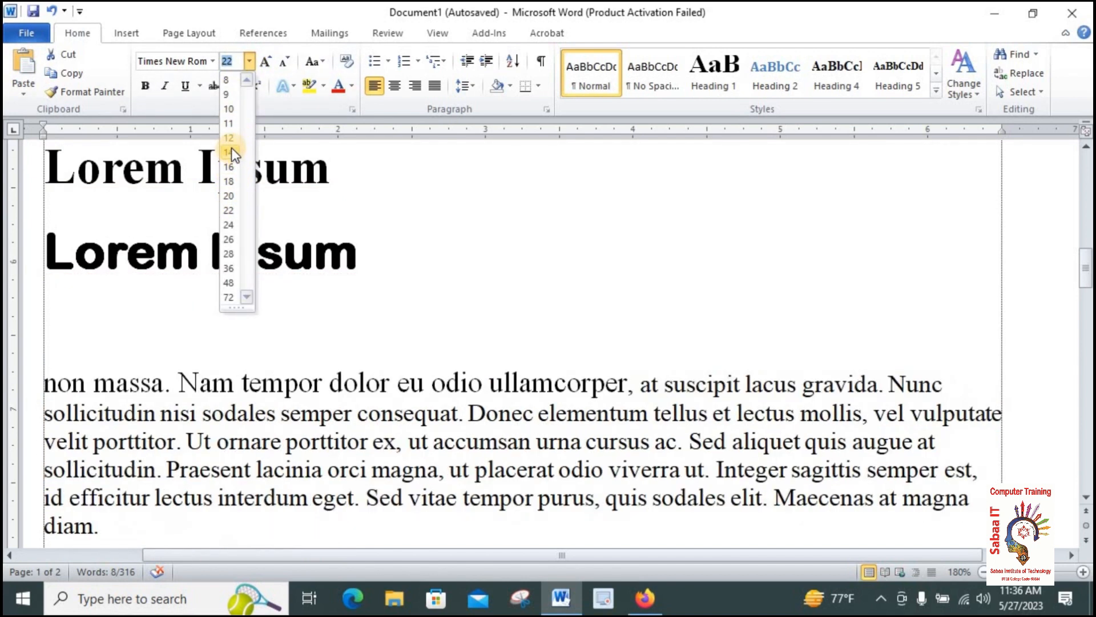
click(229, 139)
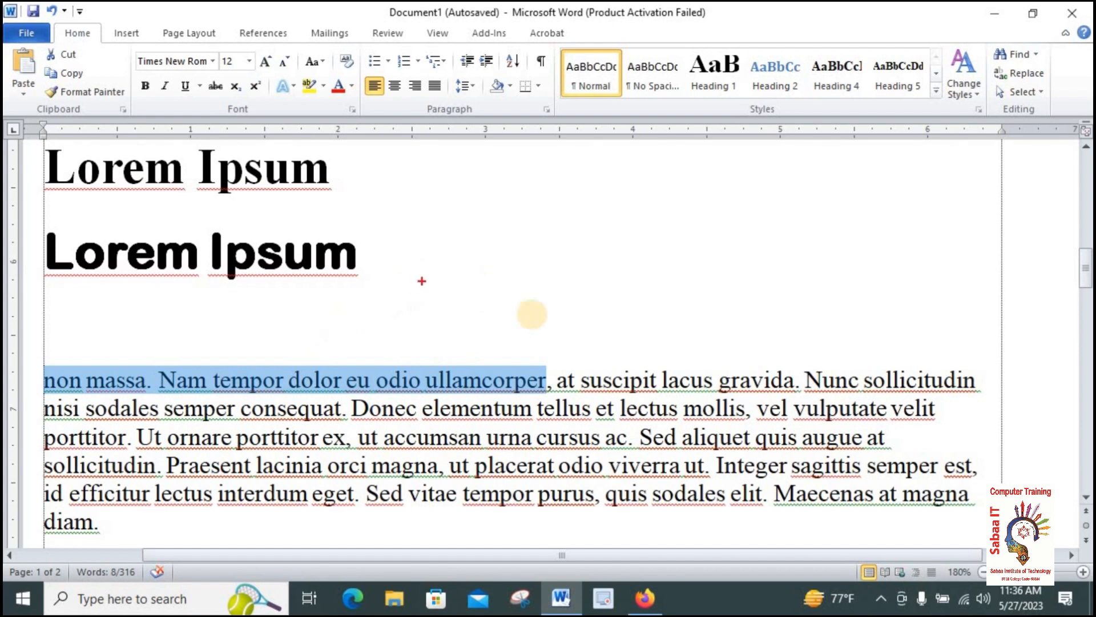
mouse_move(502, 224)
mouse_down()
mouse_move(533, 275)
mouse_move(510, 295)
mouse_up()
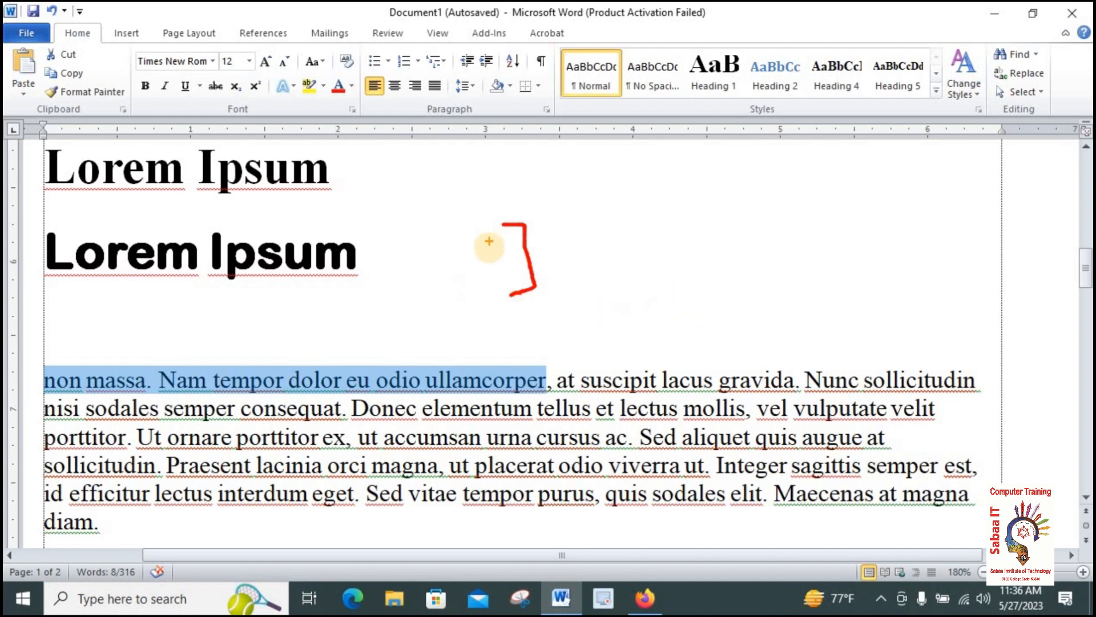
key(ctrl+z)
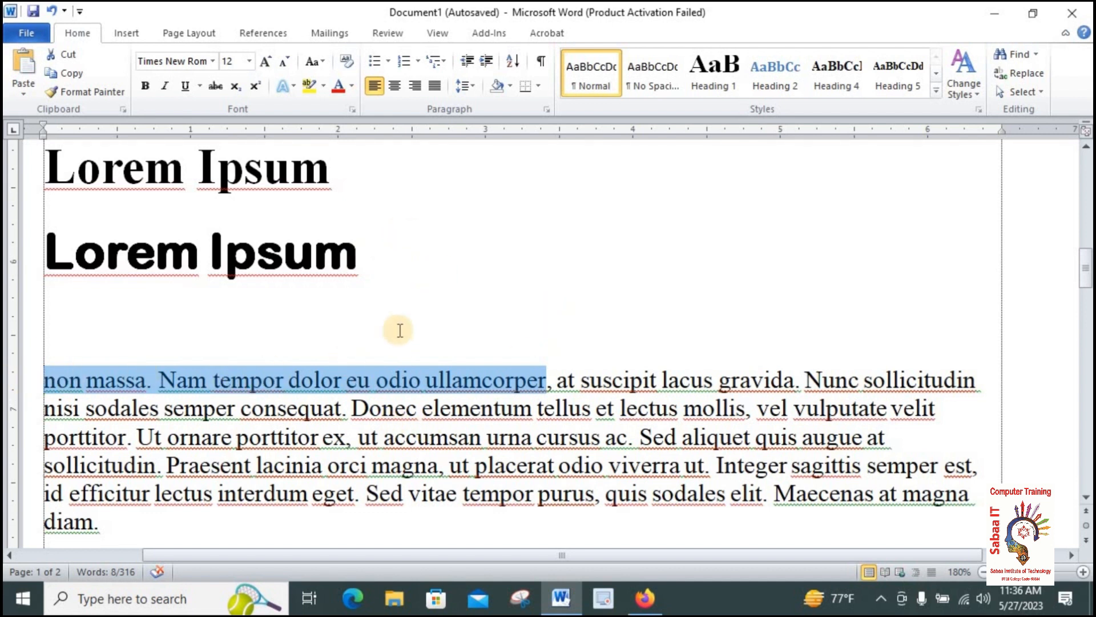
Enlarge the selected "non massa" phrase one point at a time up to size 20
key(ctrl+bracketright)
key(ctrl+bracketright)
key(ctrl+bracketright)
key(ctrl+bracketright)
key(ctrl+bracketright)
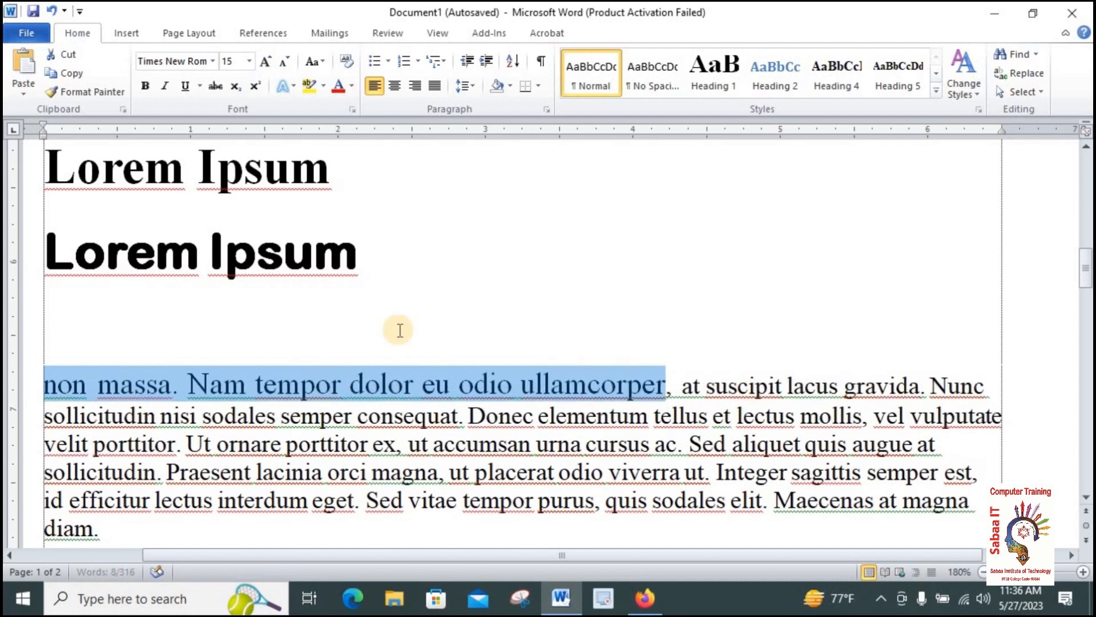
key(ctrl+bracketright)
key(ctrl+bracketright)
key(ctrl+bracketright)
key(ctrl+bracketright)
key(ctrl+bracketright)
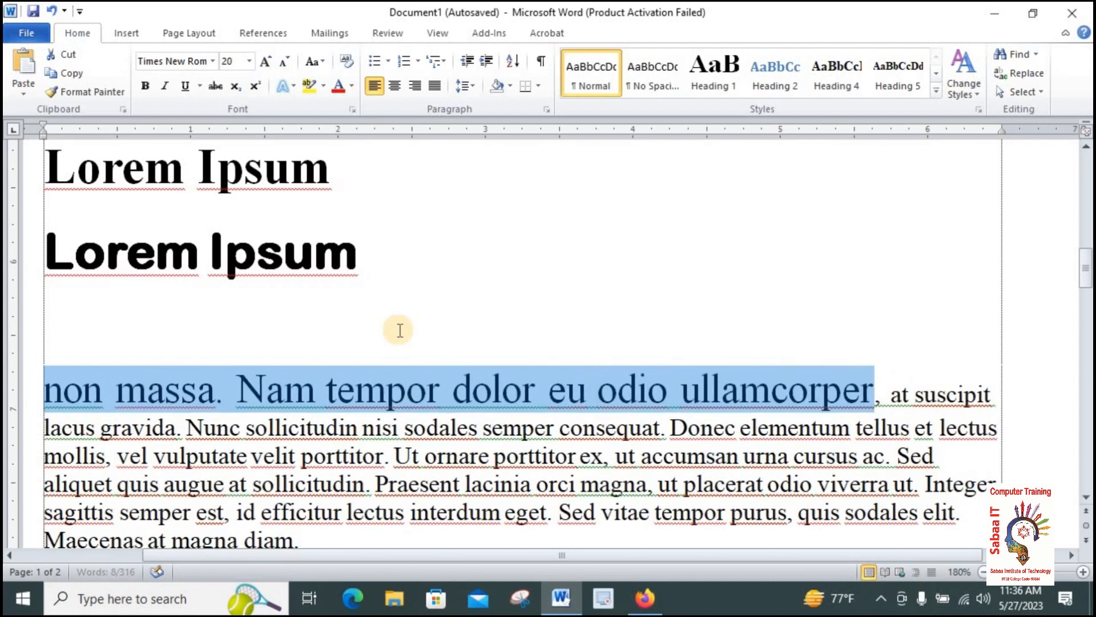
Shrink the selected "non massa" phrase one point at a time down to size 12
key(ctrl+bracketleft)
key(ctrl+bracketleft)
key(ctrl+bracketleft)
key(ctrl+bracketleft)
key(ctrl+bracketleft)
key(ctrl+bracketleft)
key(ctrl+bracketleft)
key(ctrl+bracketleft)
key(ctrl+bracketleft)
key(ctrl+bracketleft)
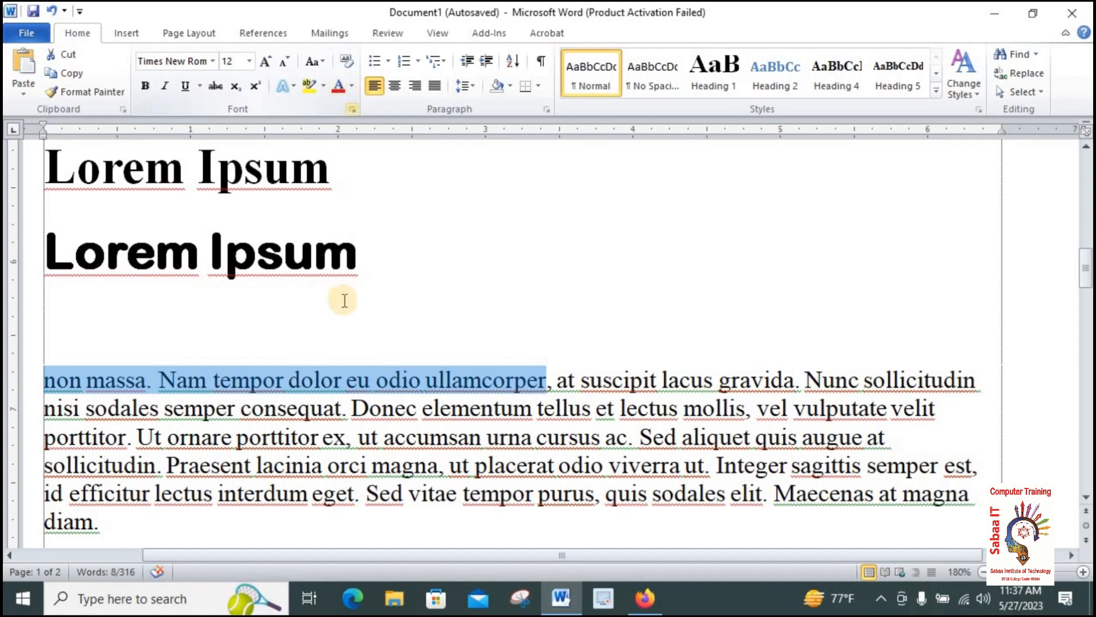
Change the font color of the selected "non massa" phrase to the standard red and deselect it
click(351, 86)
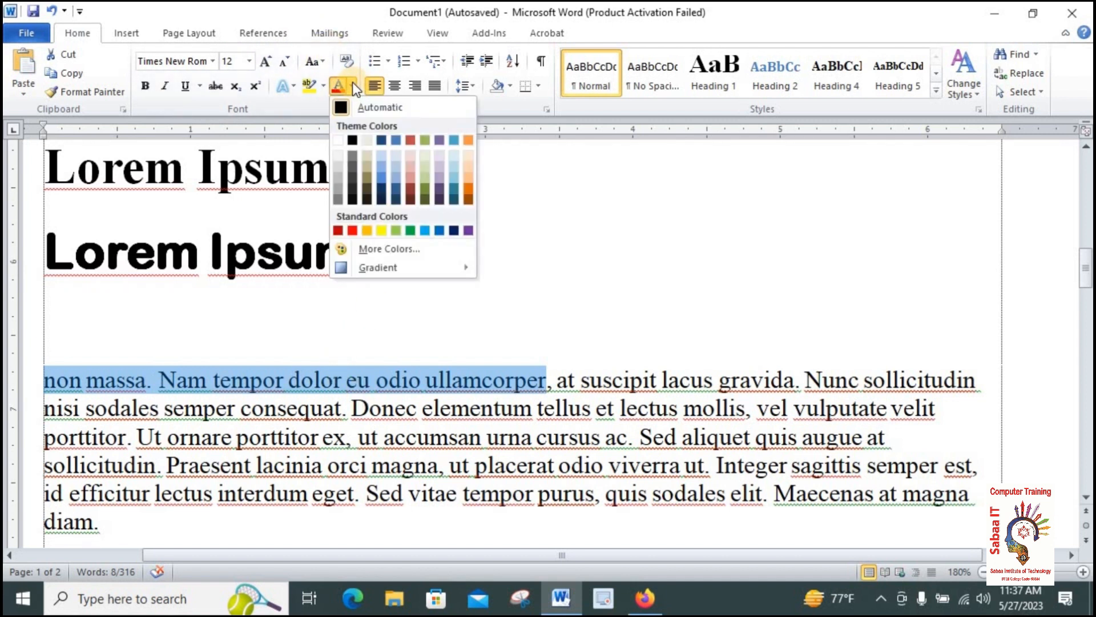
click(352, 229)
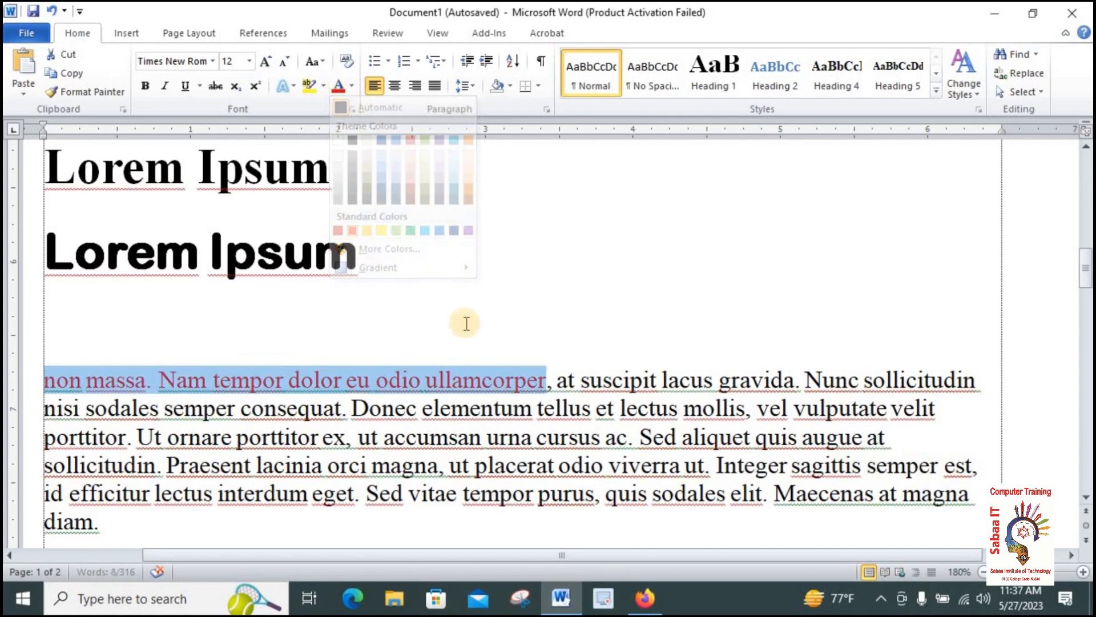
click(371, 387)
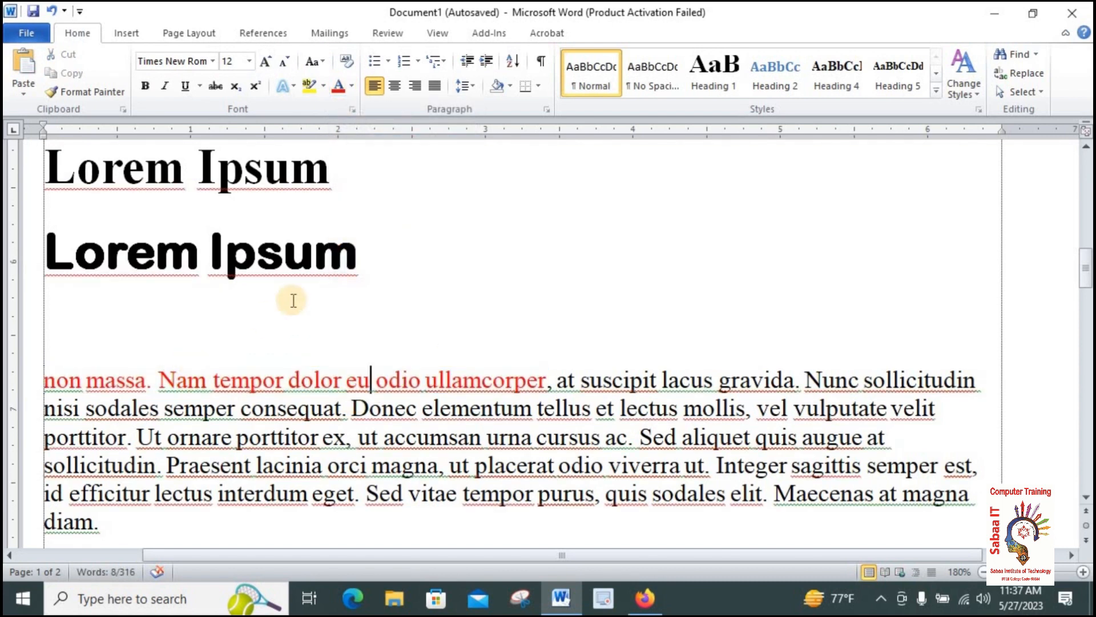
scroll(295, 377, down, 2)
scroll(309, 428, up, 7)
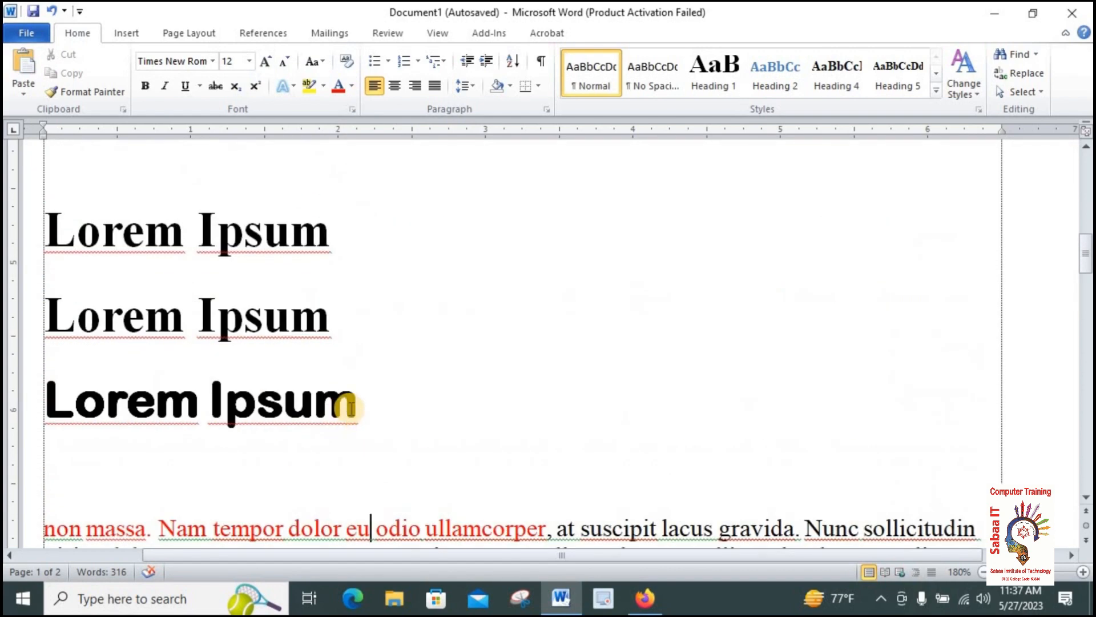
scroll(348, 394, down, 5)
scroll(303, 354, down, 3)
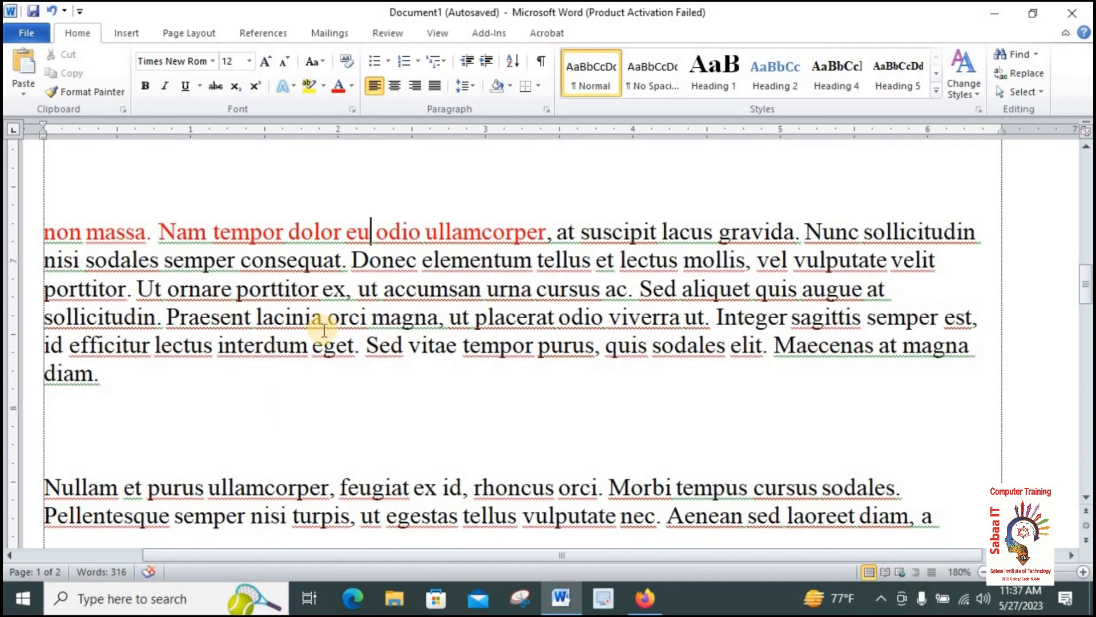
scroll(331, 348, up, 4)
scroll(283, 400, up, 9)
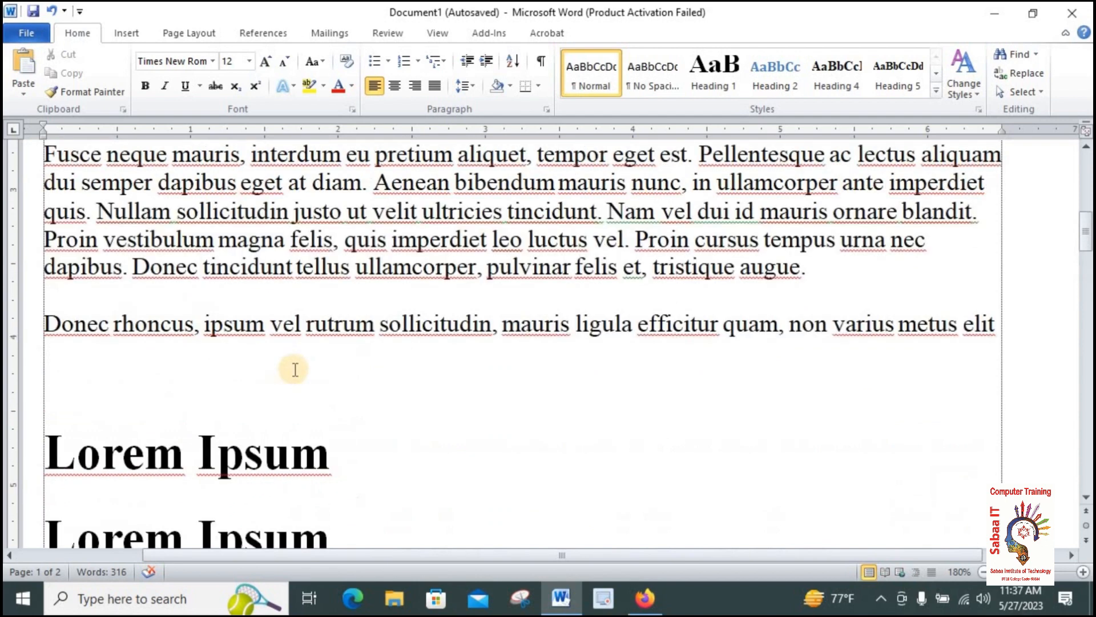
scroll(291, 346, down, 8)
scroll(284, 338, down, 3)
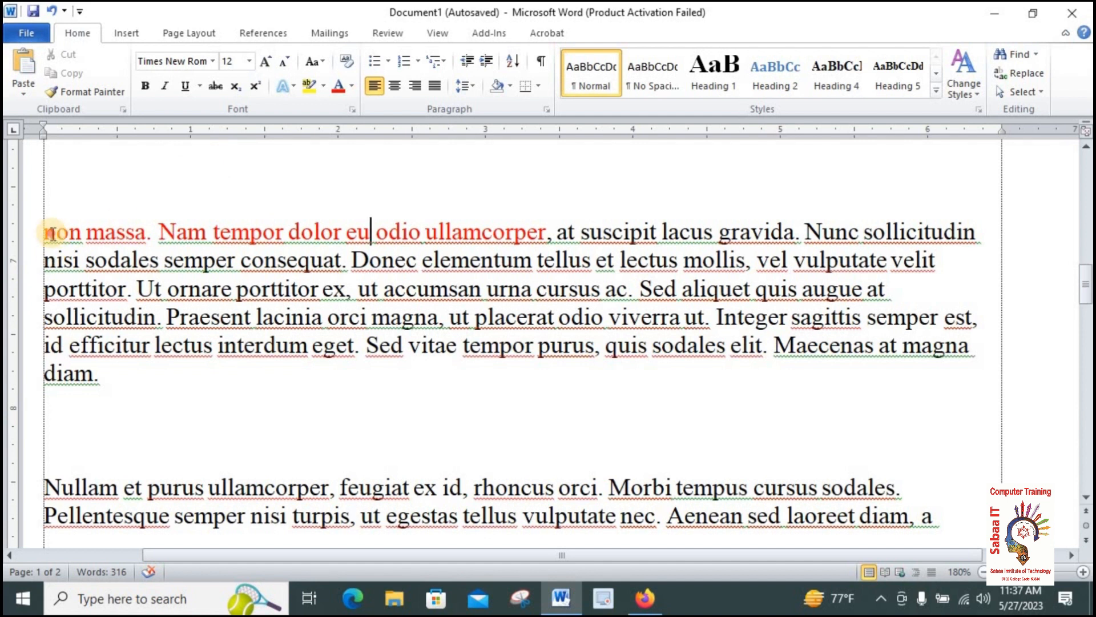
Select in turn the whole red phrase, "ornare porttitor", "placerat odio viverra" and "Nullam et purus" as example source and target texts
drag(51, 233, 546, 233)
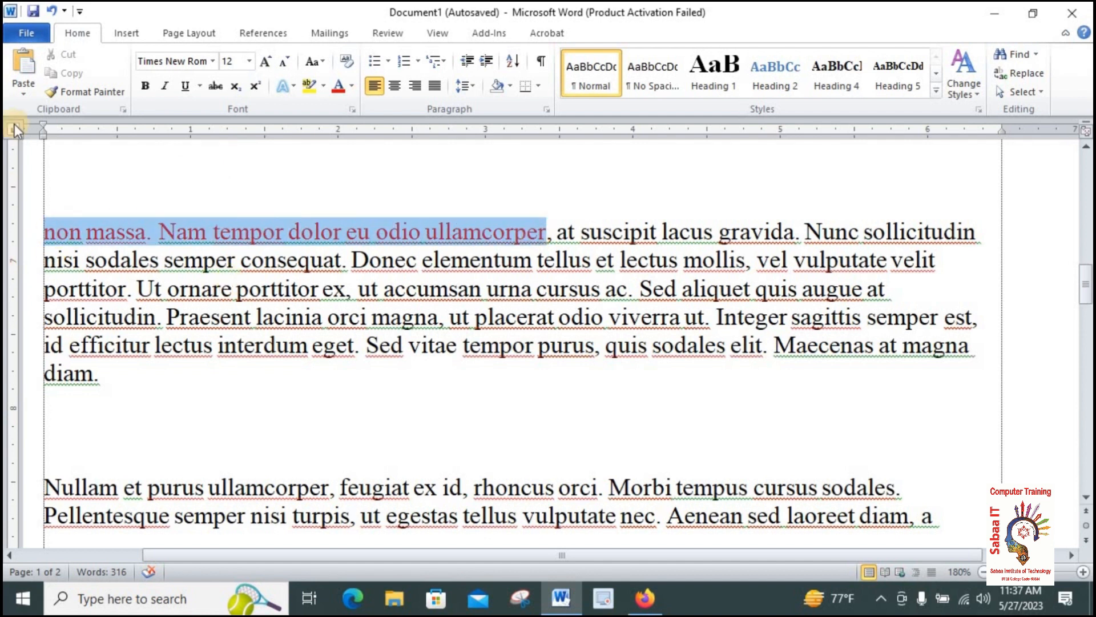
click(49, 90)
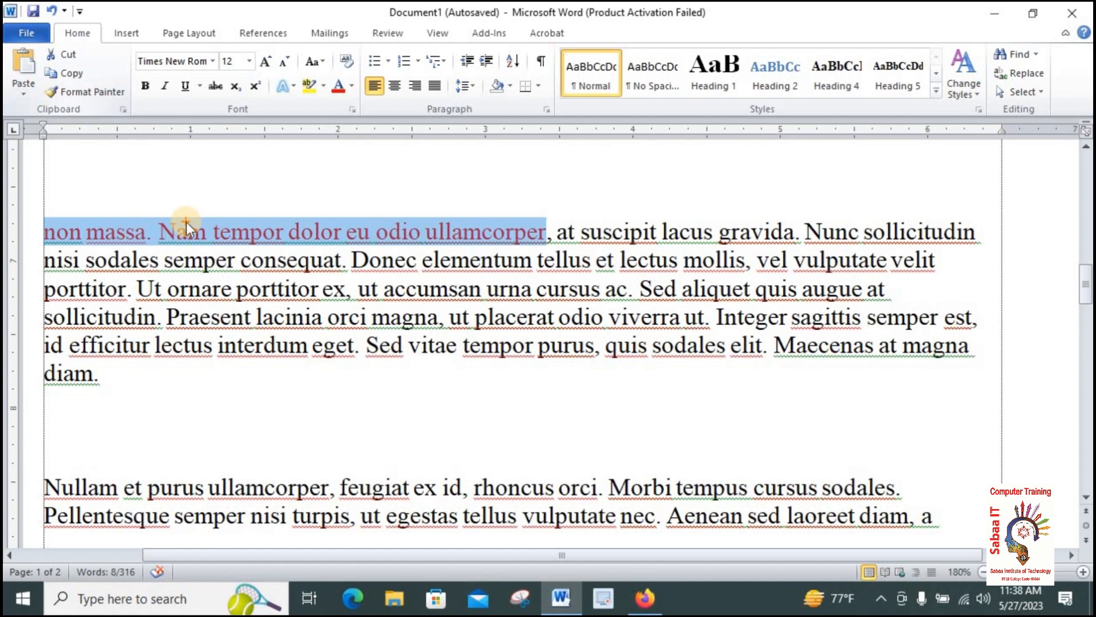
click(48, 233)
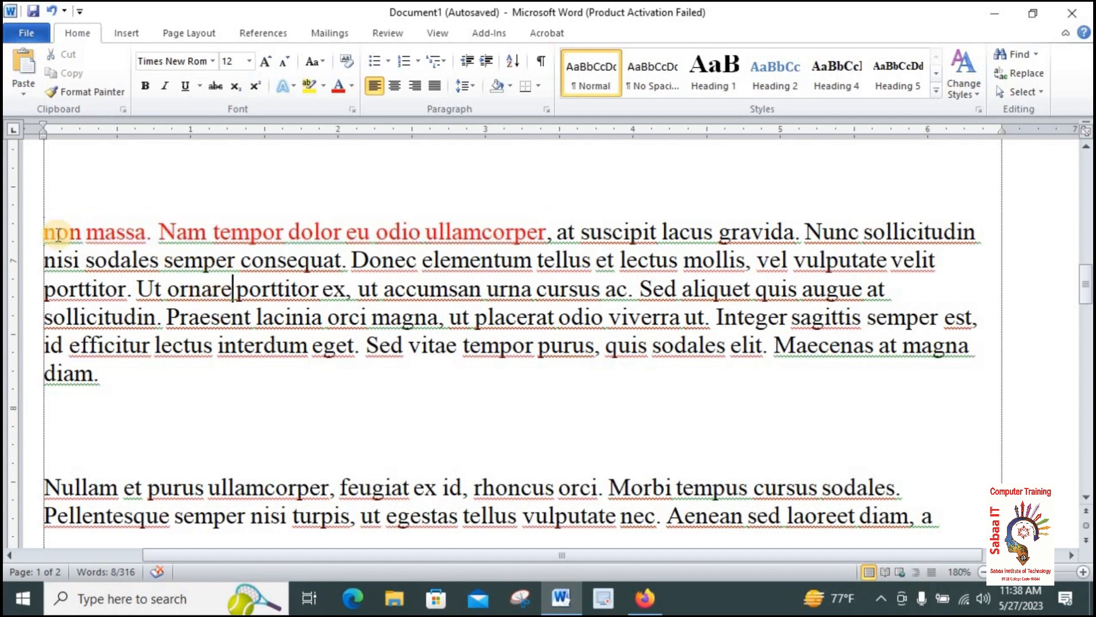
drag(308, 233, 545, 233)
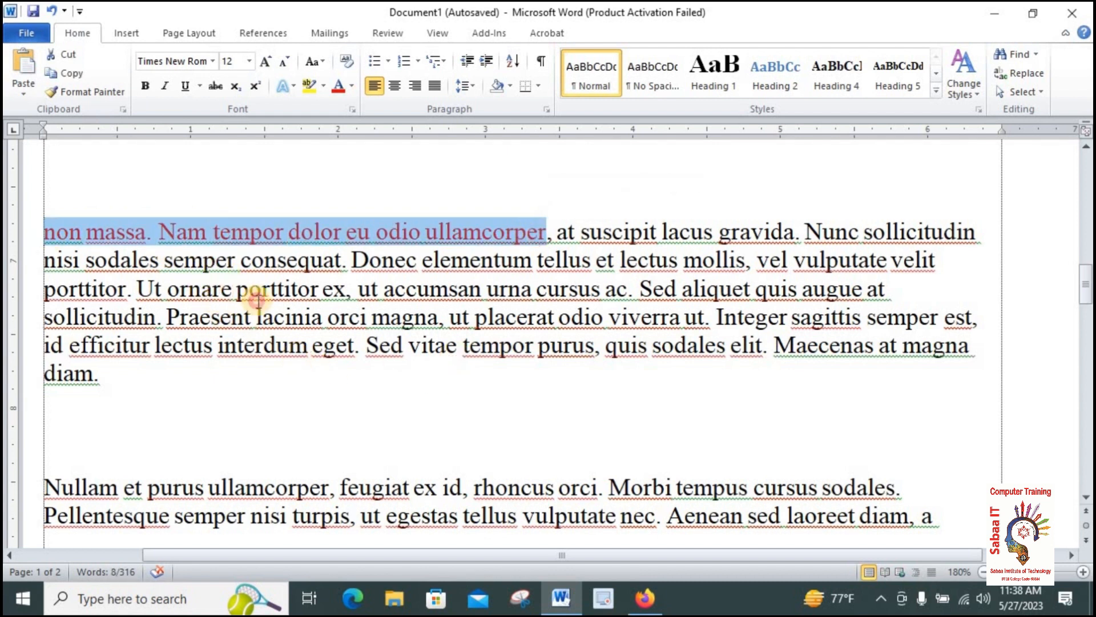
drag(233, 292, 302, 288)
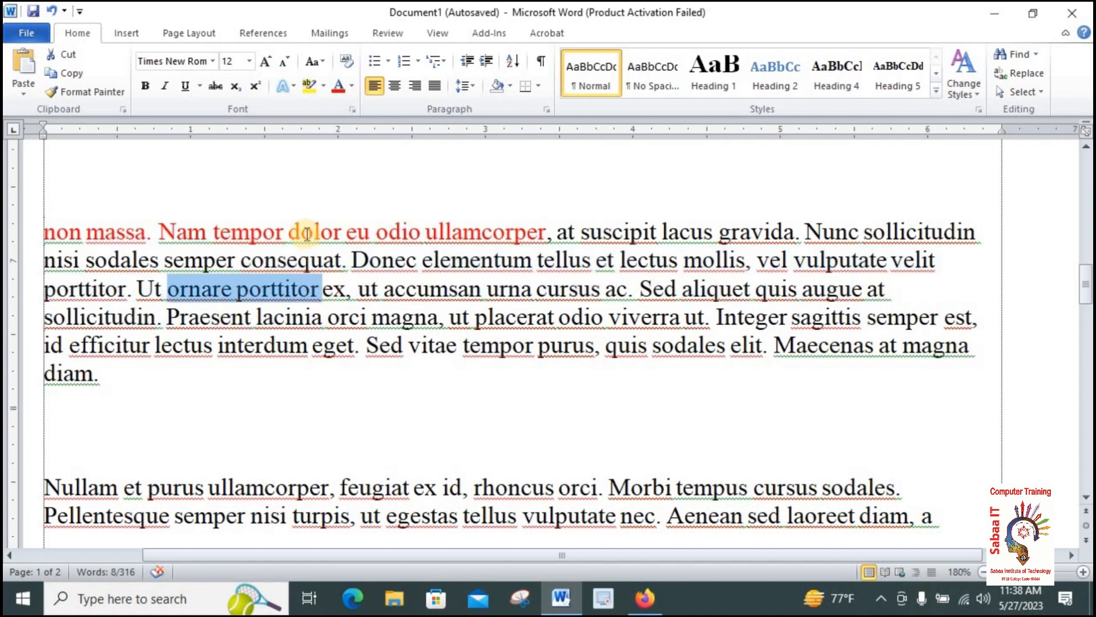
drag(537, 319, 679, 319)
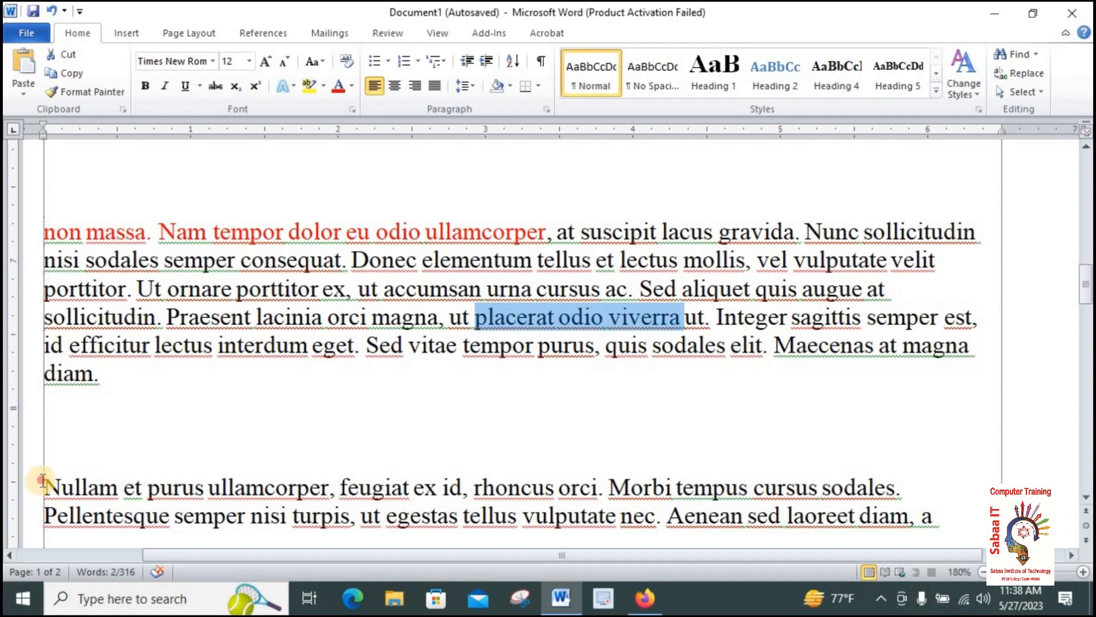
drag(45, 485, 175, 484)
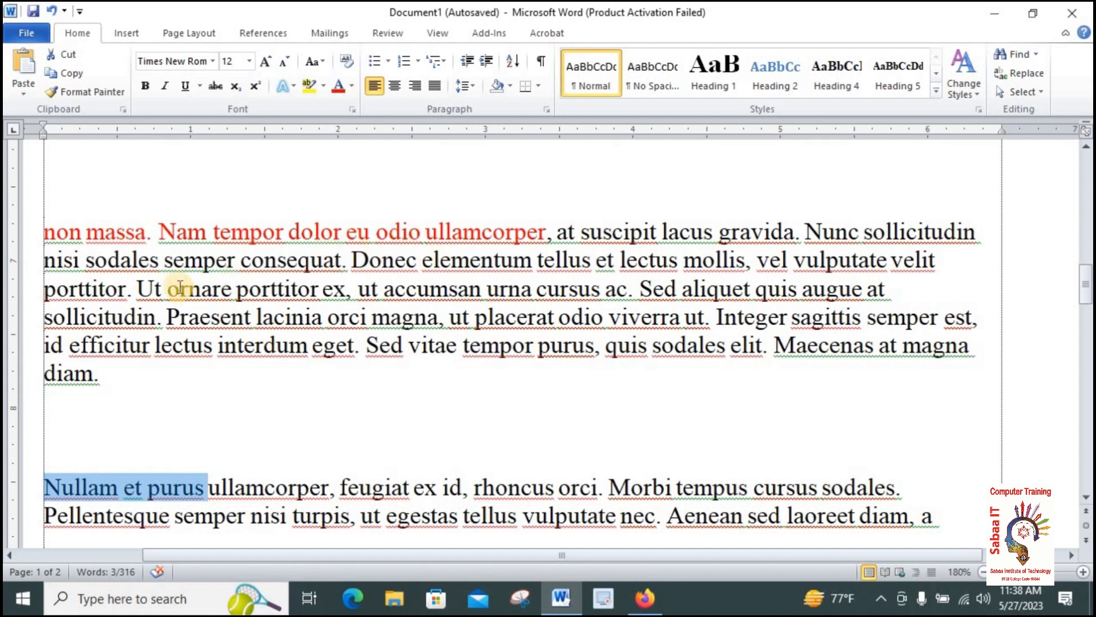
Copy the red formatting of "non massa. Nam tempor dolor" onto "porttitor. Ut ornare" in the third line with Format Painter
drag(46, 233, 331, 234)
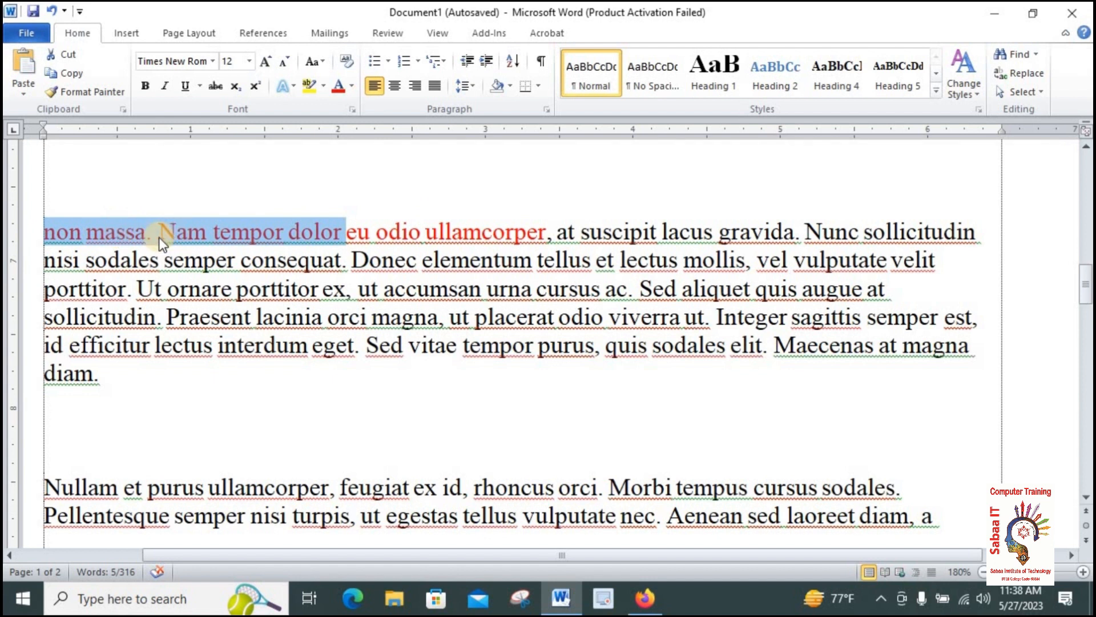
click(87, 92)
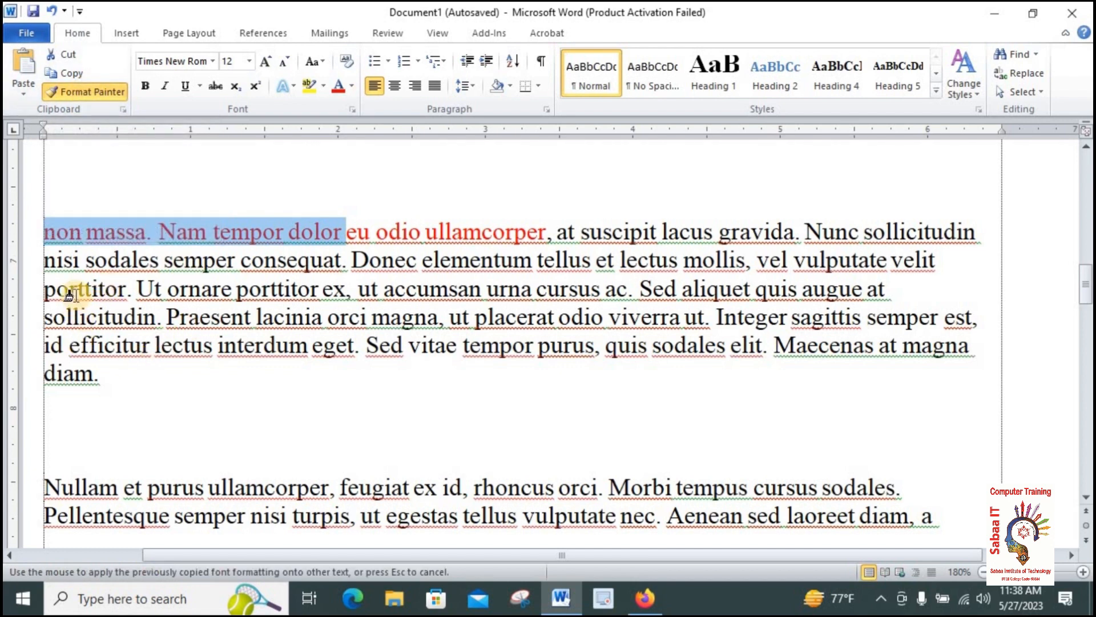
drag(72, 288, 234, 299)
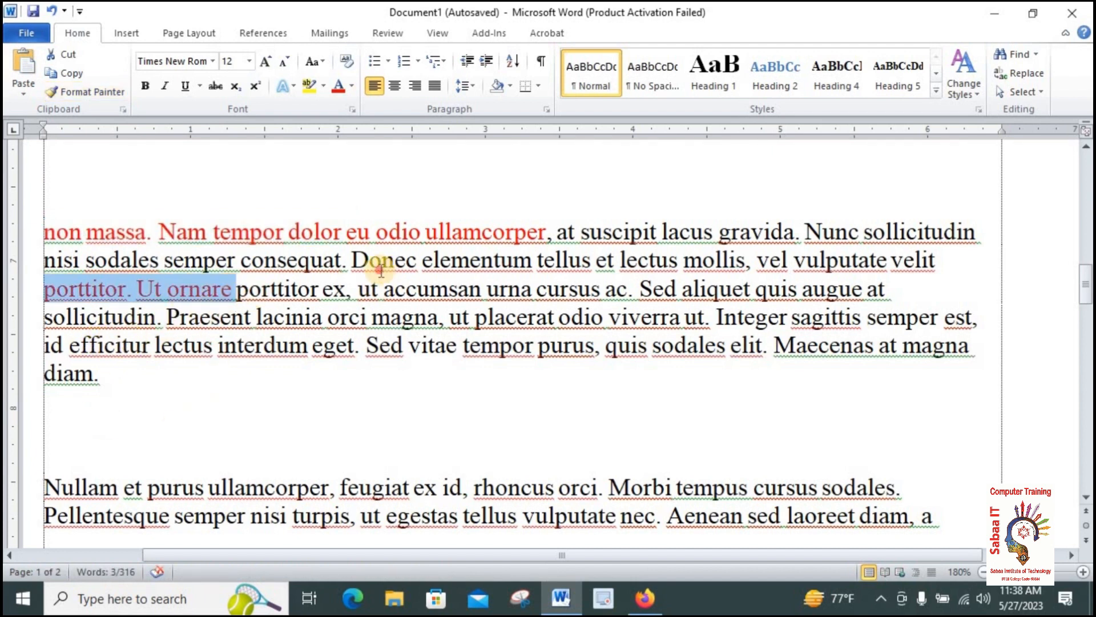
drag(381, 260, 417, 291)
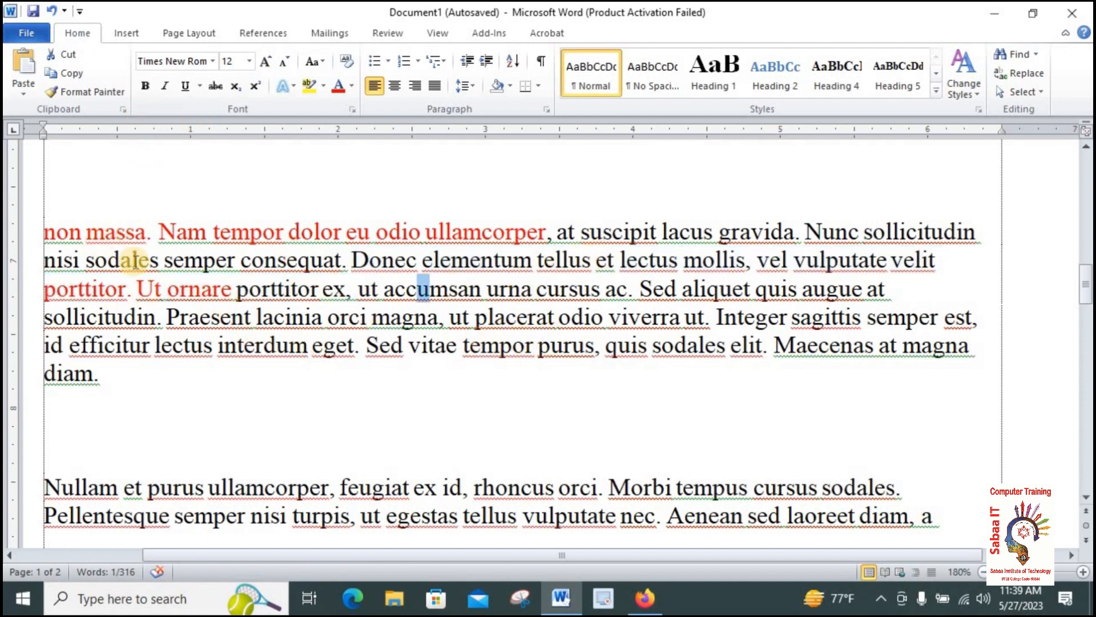
Compare the formatting of "porttitor. Ut ornare" with the source text "non massa. Nam tempor" by selecting each alternately
drag(46, 289, 237, 290)
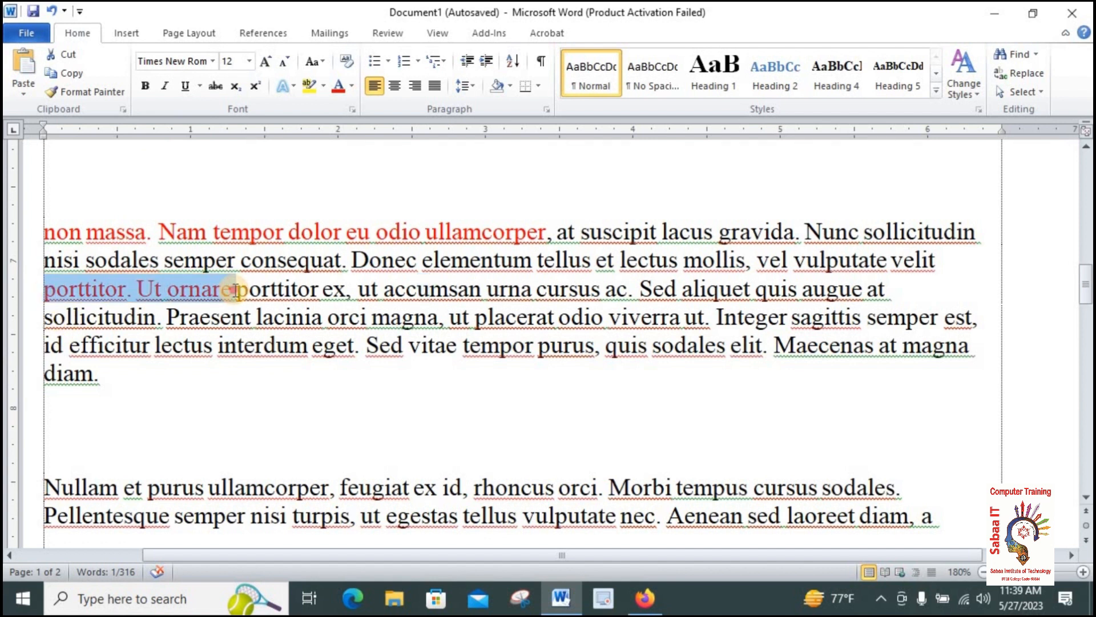
drag(45, 230, 276, 236)
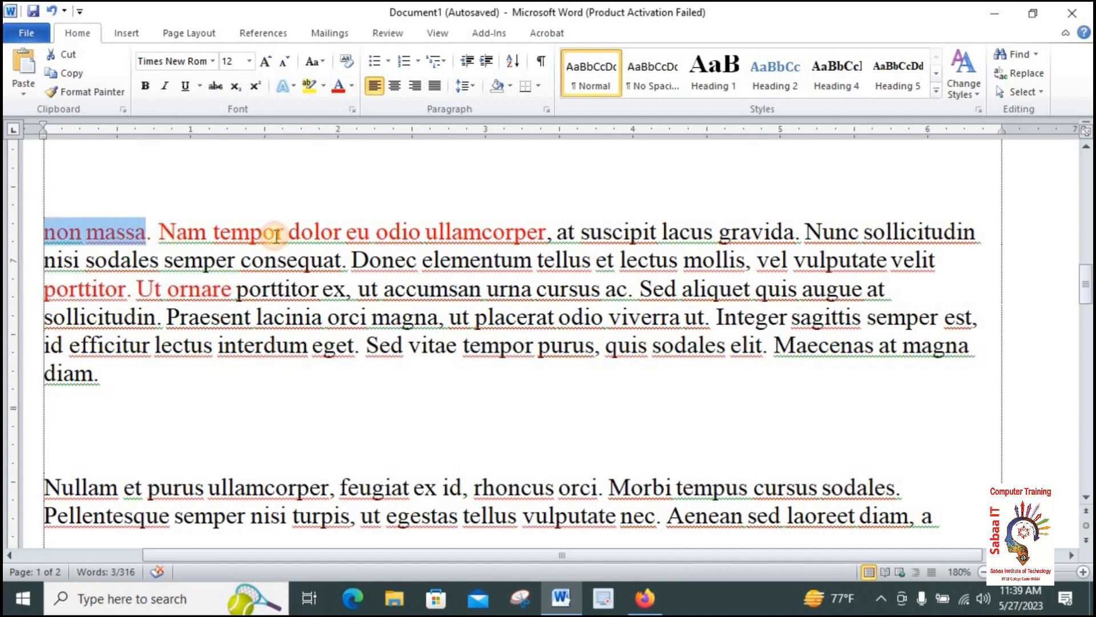
drag(44, 289, 236, 289)
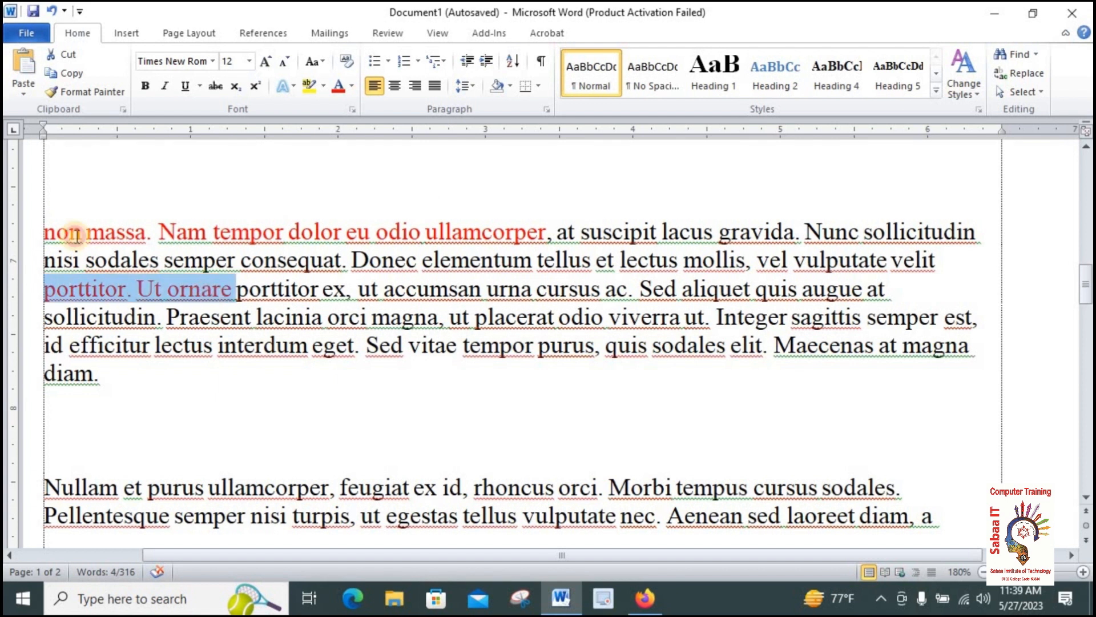
drag(50, 230, 254, 233)
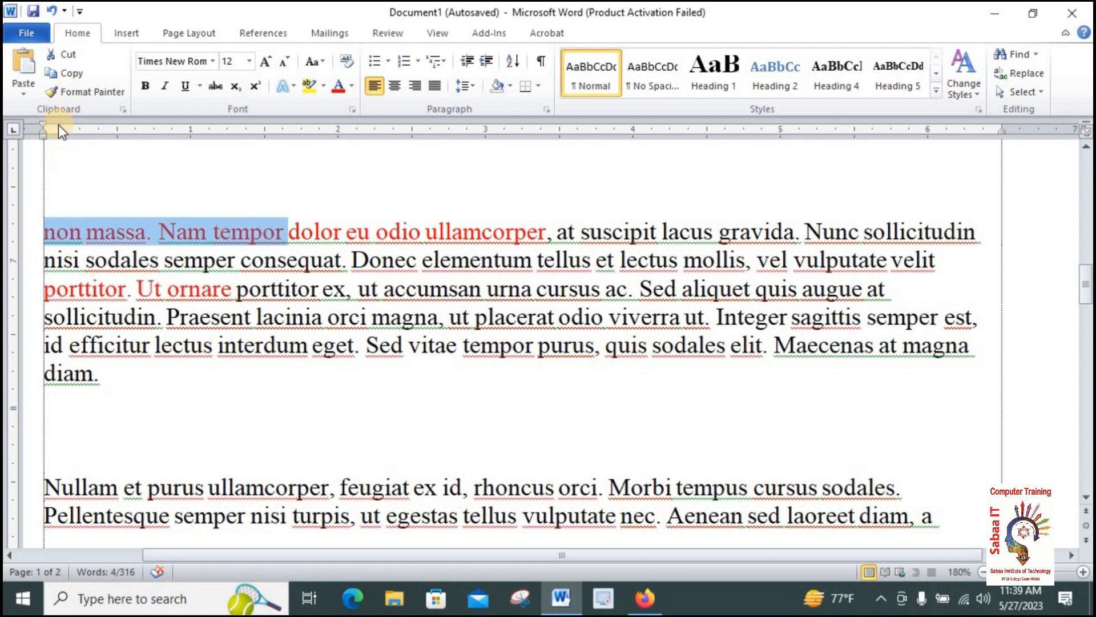
click(46, 235)
drag(50, 295, 212, 289)
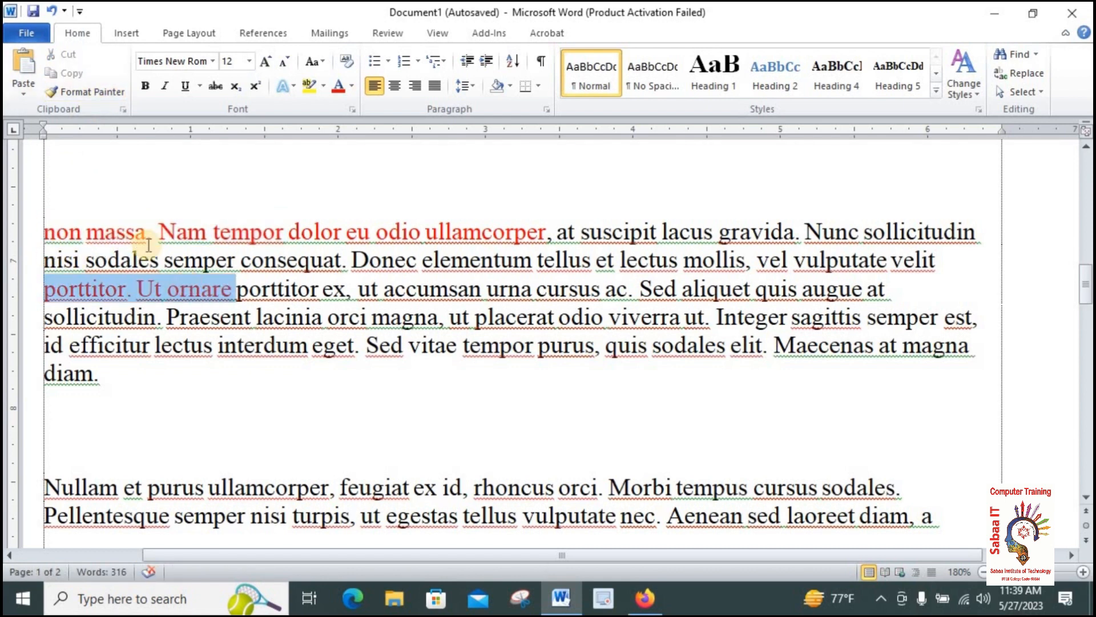
drag(74, 228, 260, 231)
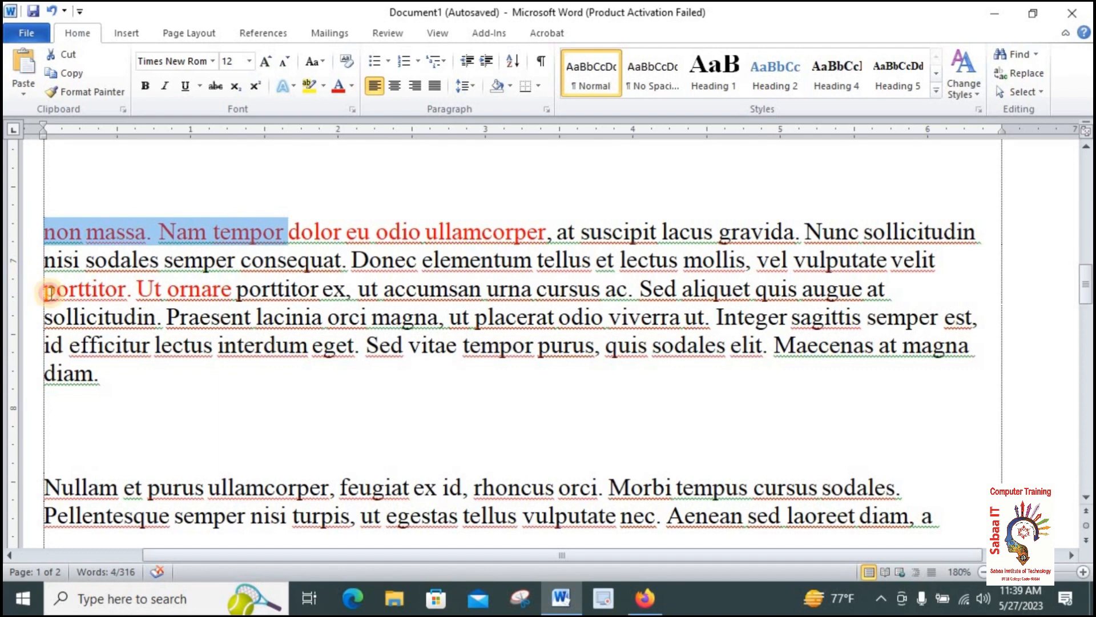
drag(45, 292, 244, 289)
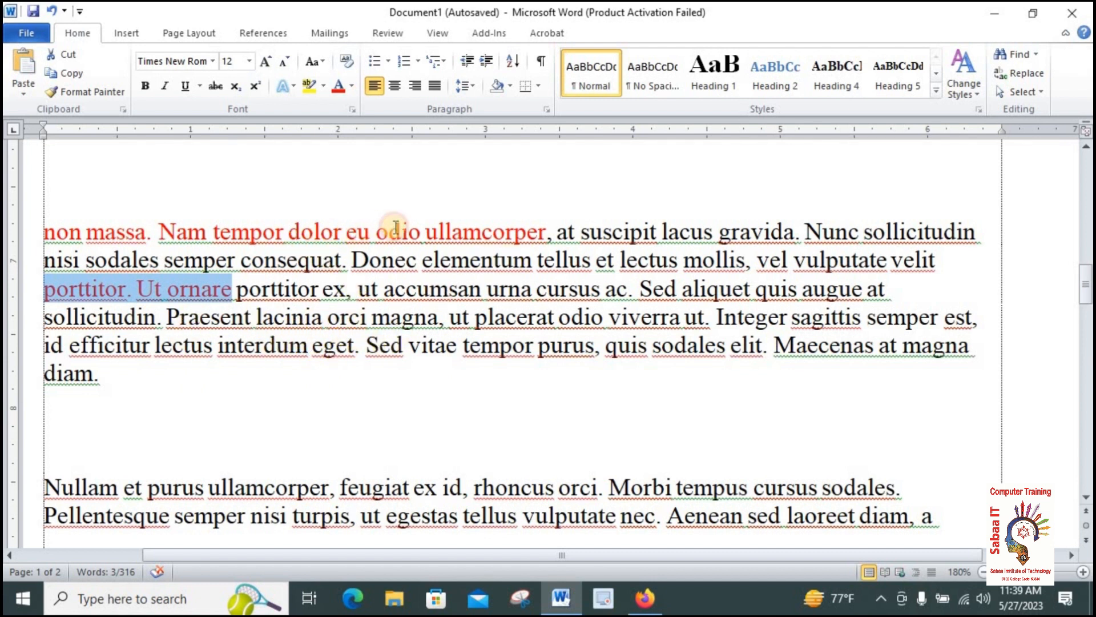
Repeat the red formatting on the phrase "id efficitur lectus" in the fifth line of the paragraph and deselect it
drag(349, 230, 492, 227)
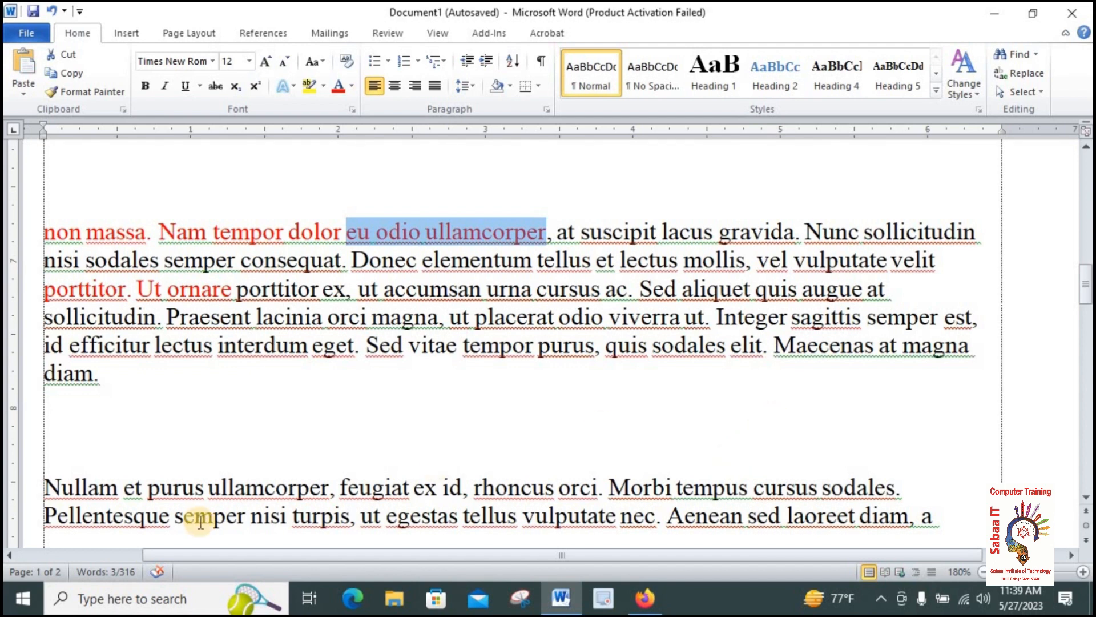
scroll(267, 412, down, 1)
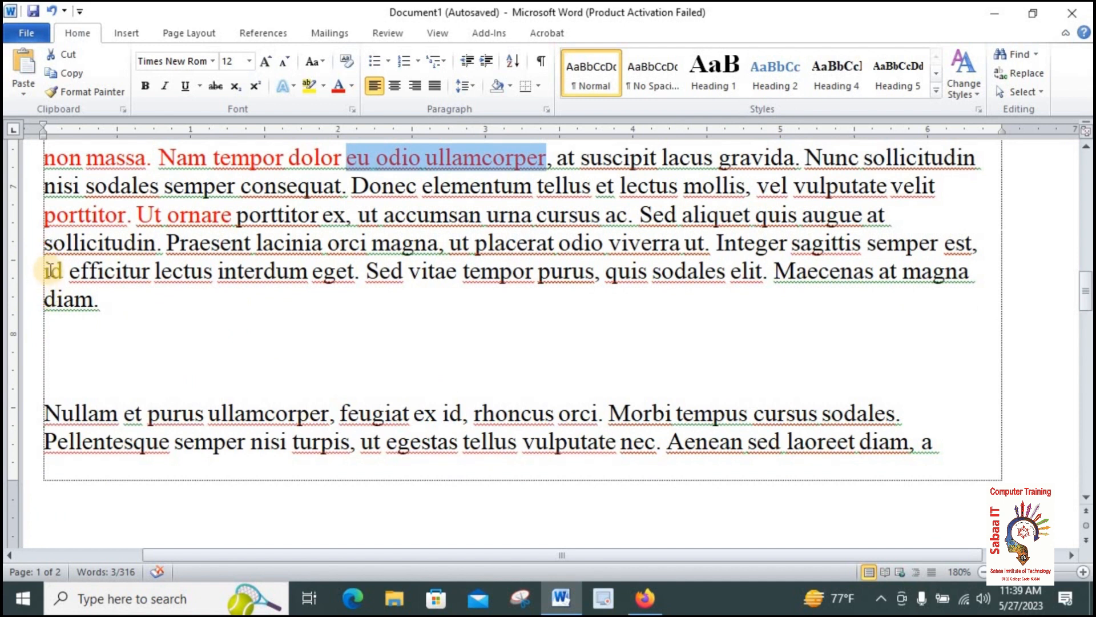
drag(46, 270, 178, 270)
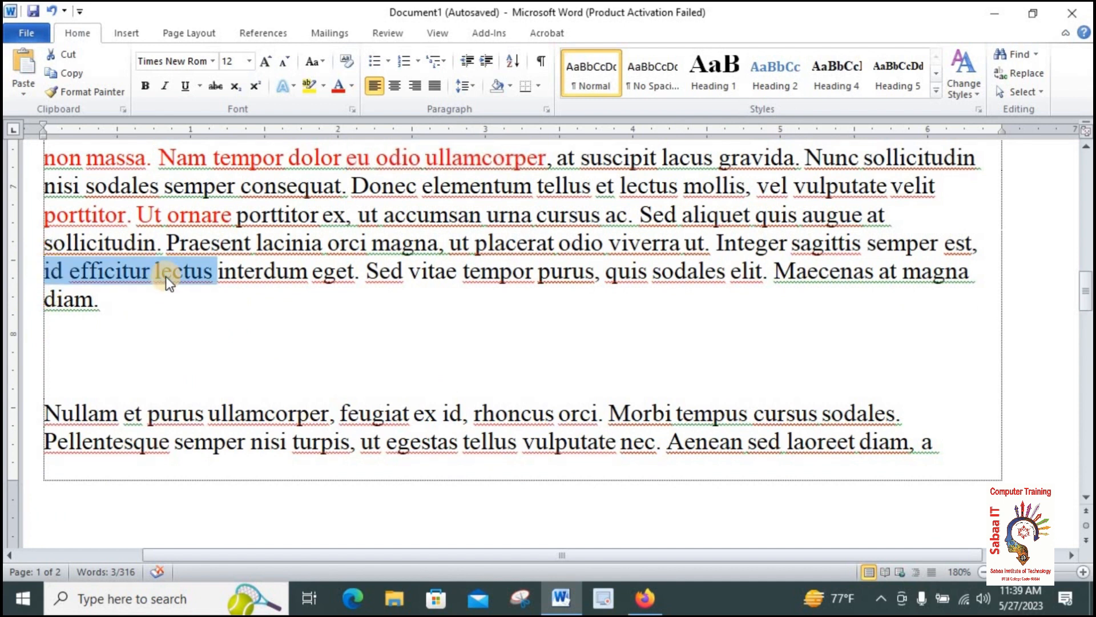
key(F4)
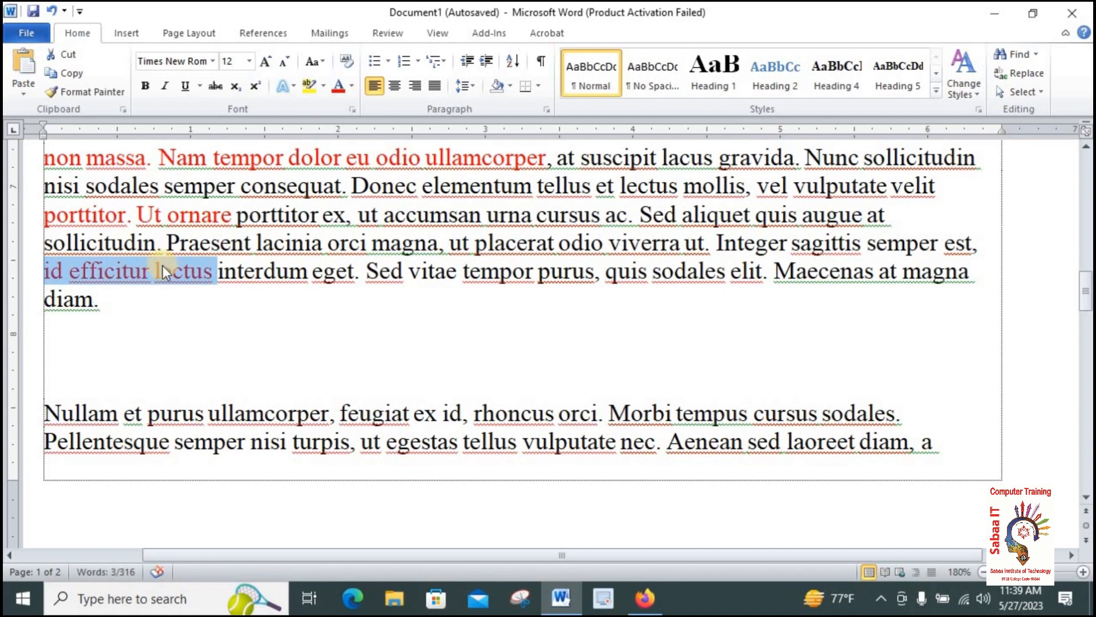
click(357, 269)
Repeat the red formatting on "Nullam et purus" in the next paragraph and on "Vestibulum vitae" on page 2
scroll(320, 297, down, 2)
scroll(334, 320, up, 3)
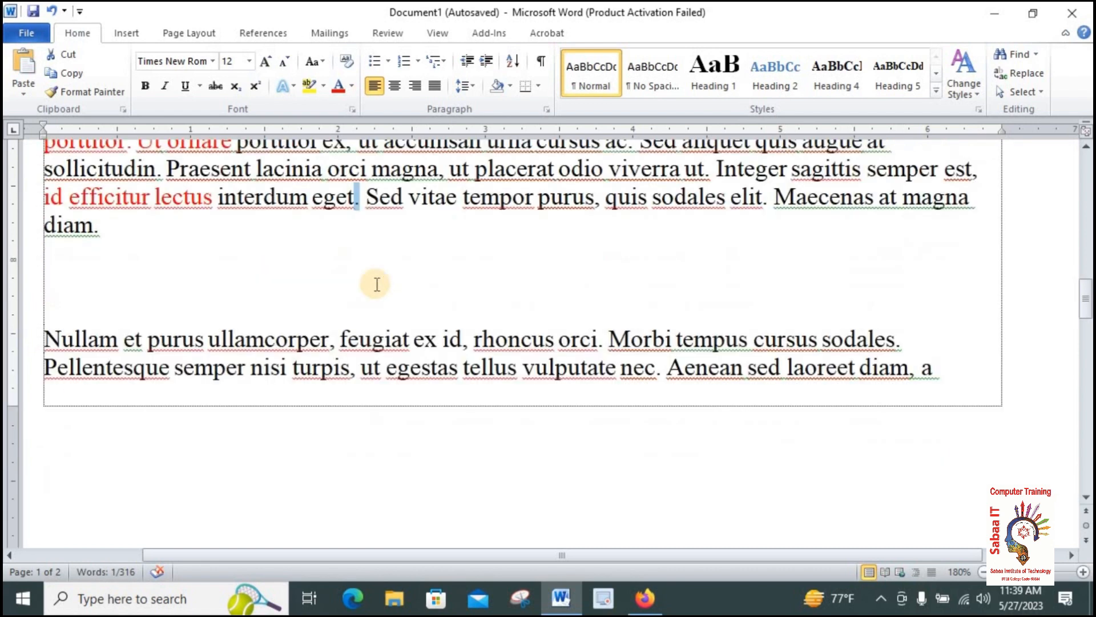
scroll(370, 240, down, 3)
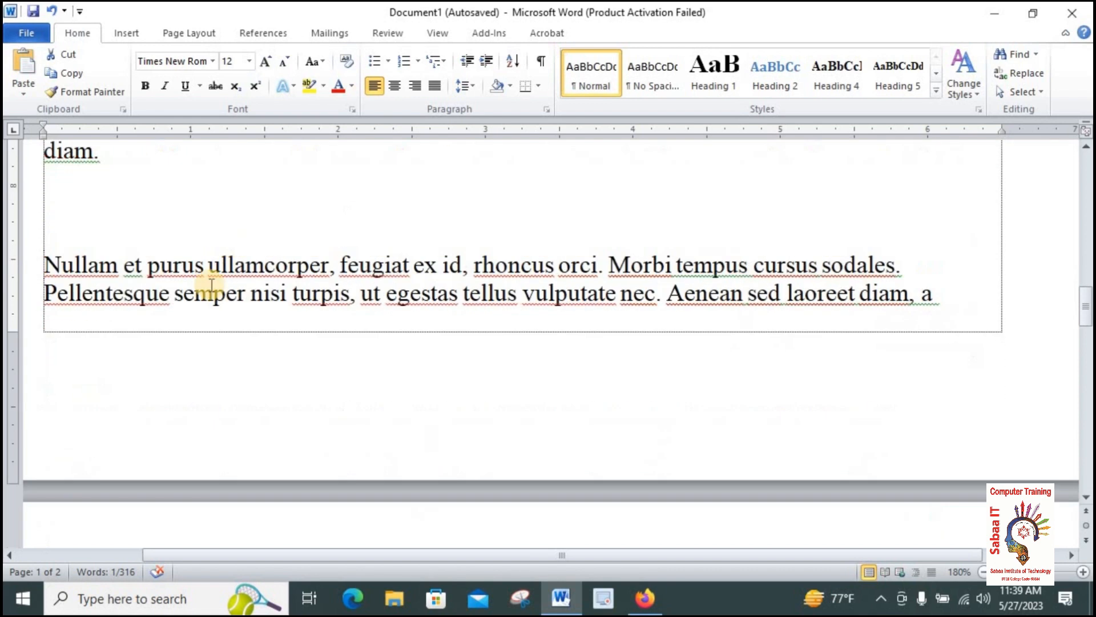
drag(153, 274, 166, 275)
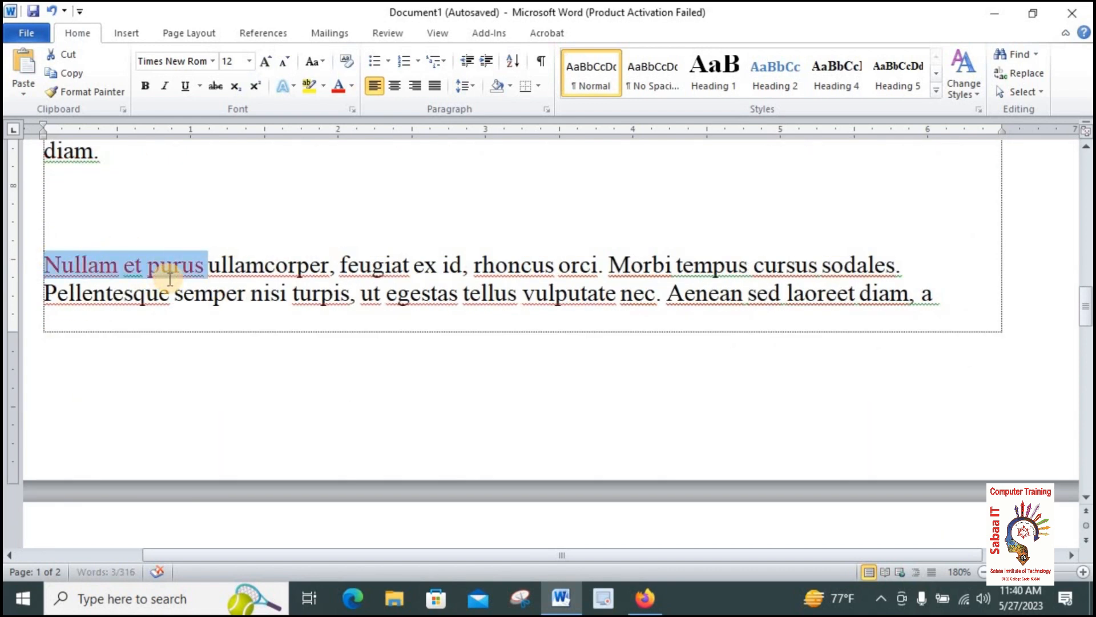
scroll(178, 448, down, 5)
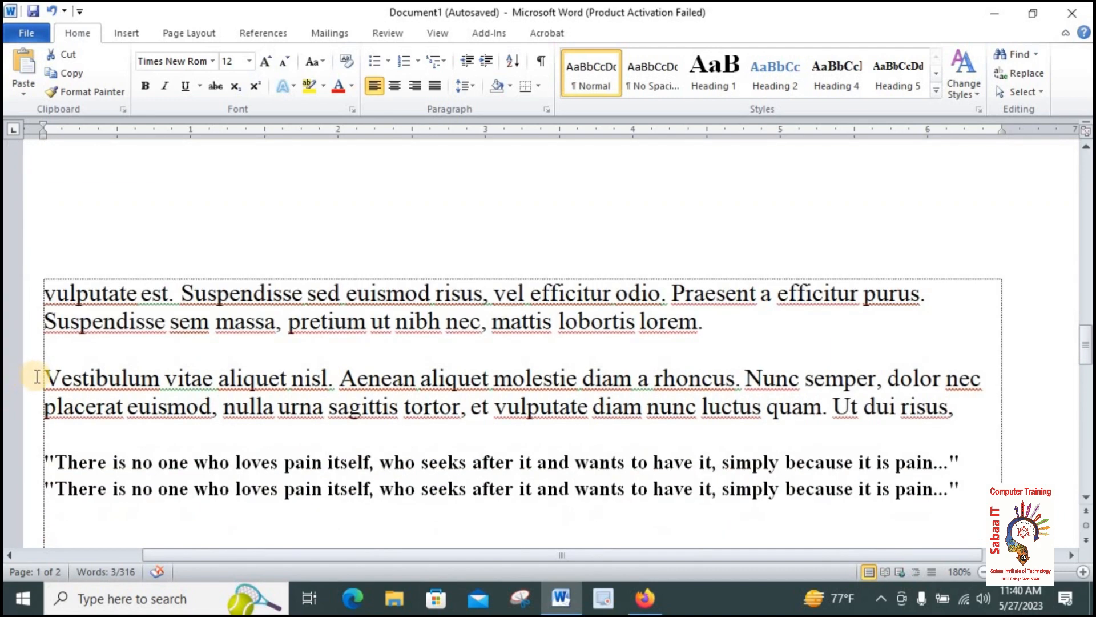
drag(45, 373, 188, 383)
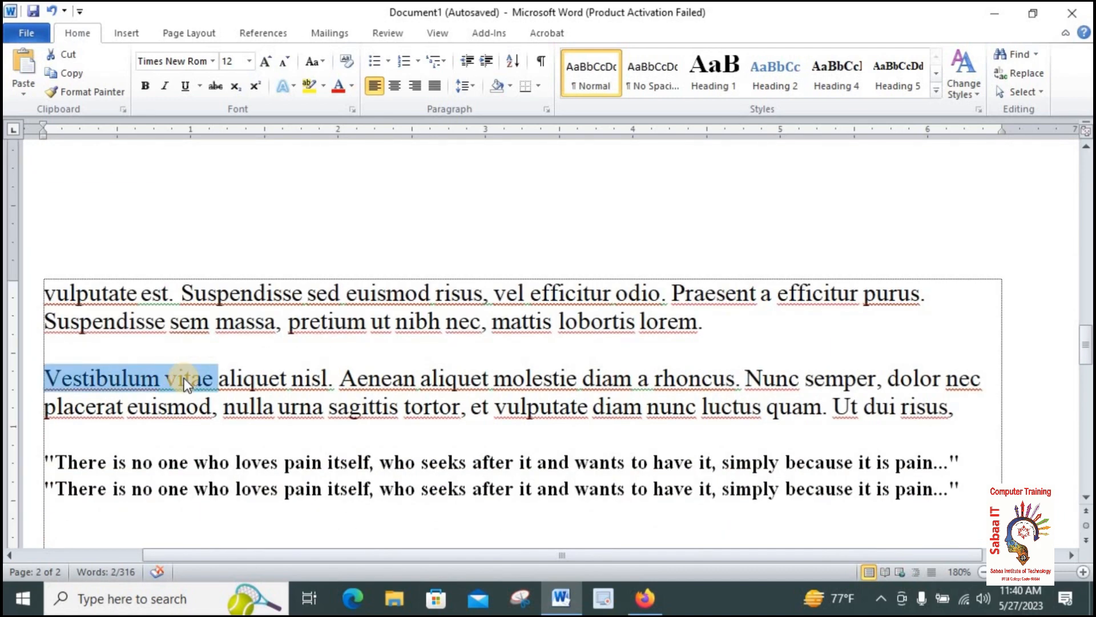
scroll(329, 391, down, 1)
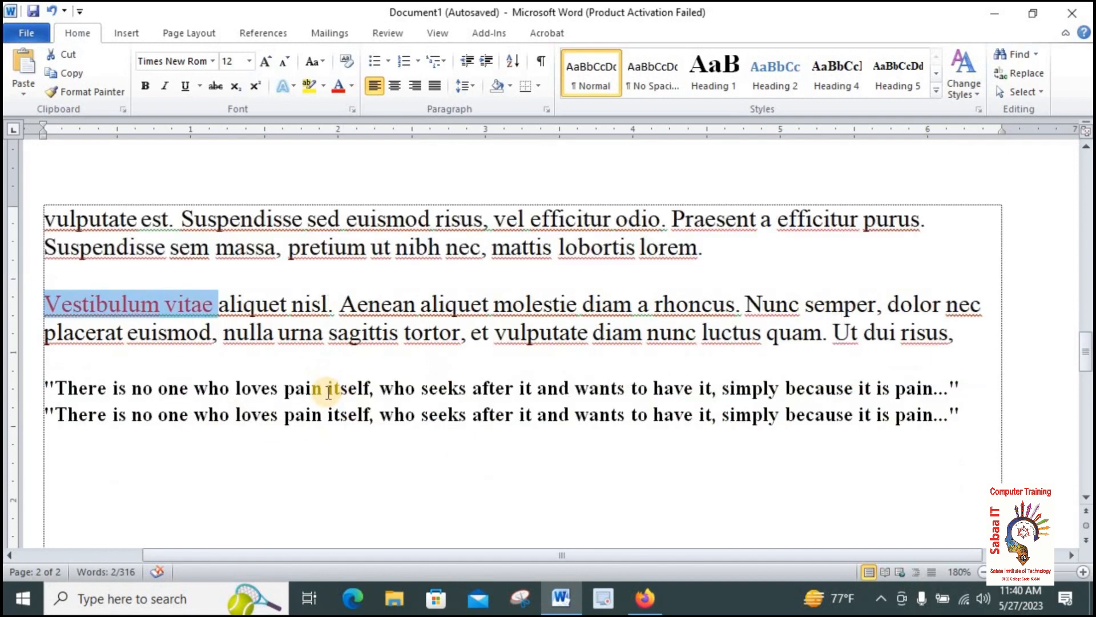
scroll(325, 388, down, 2)
scroll(354, 194, up, 10)
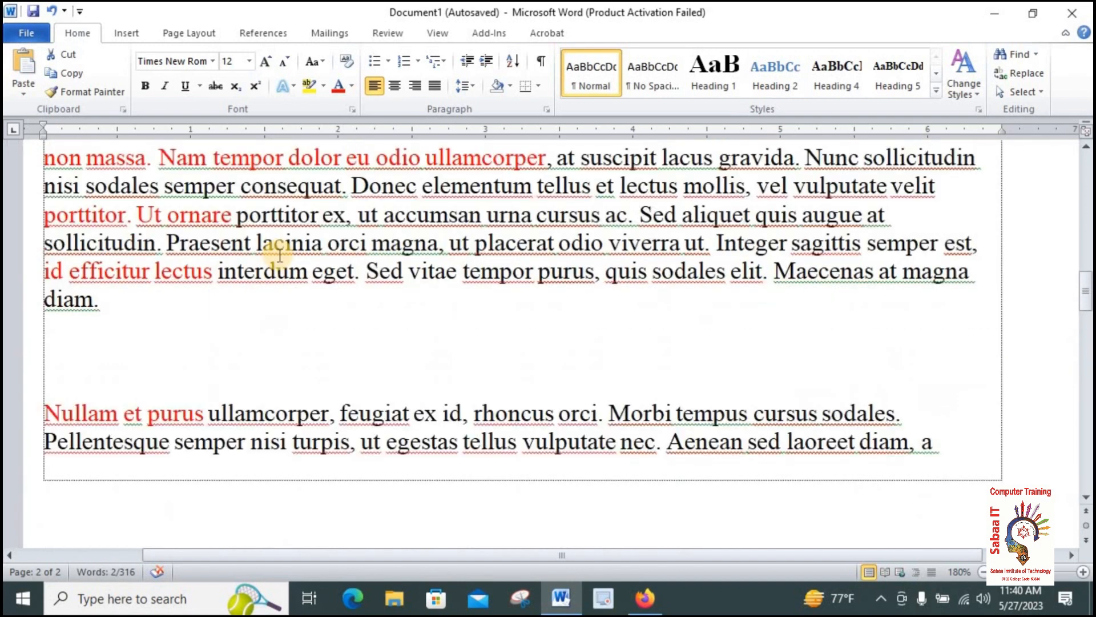
scroll(274, 251, up, 6)
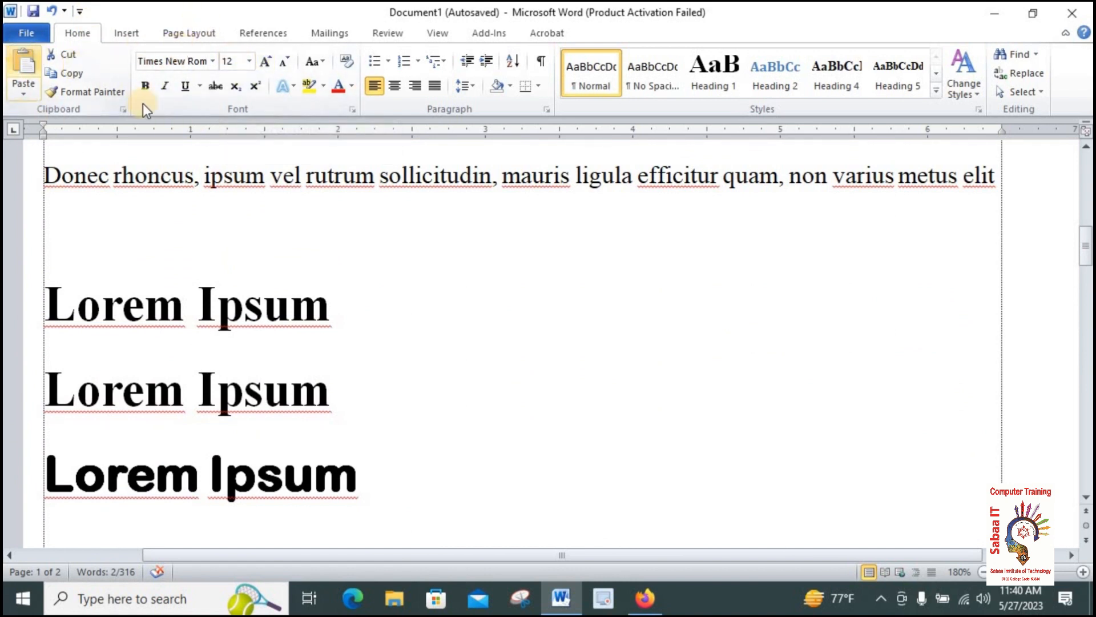
click(104, 92)
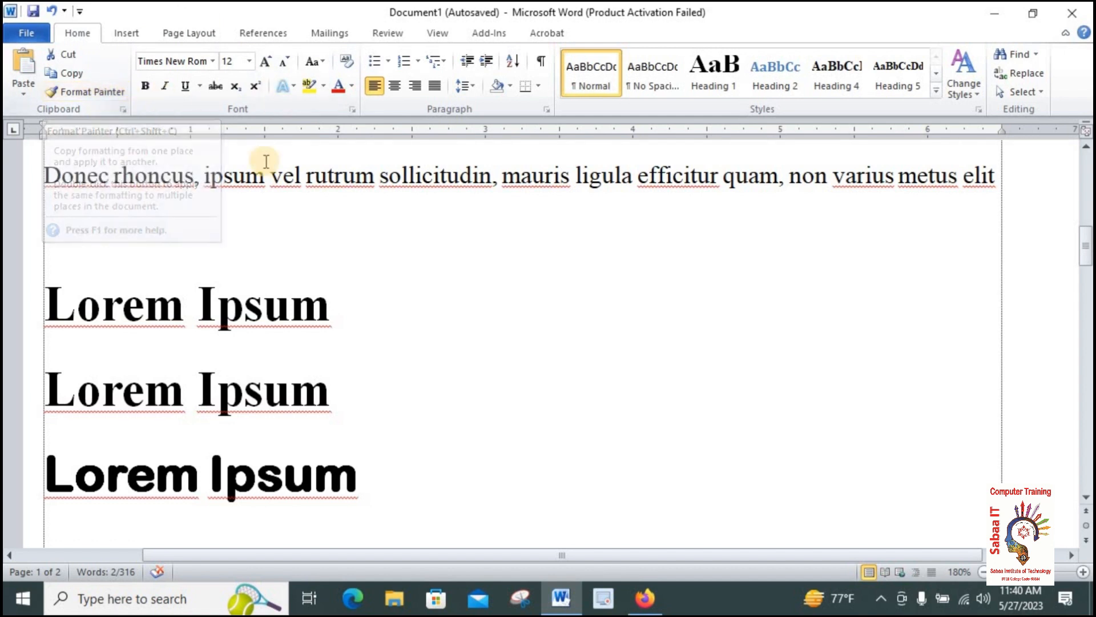